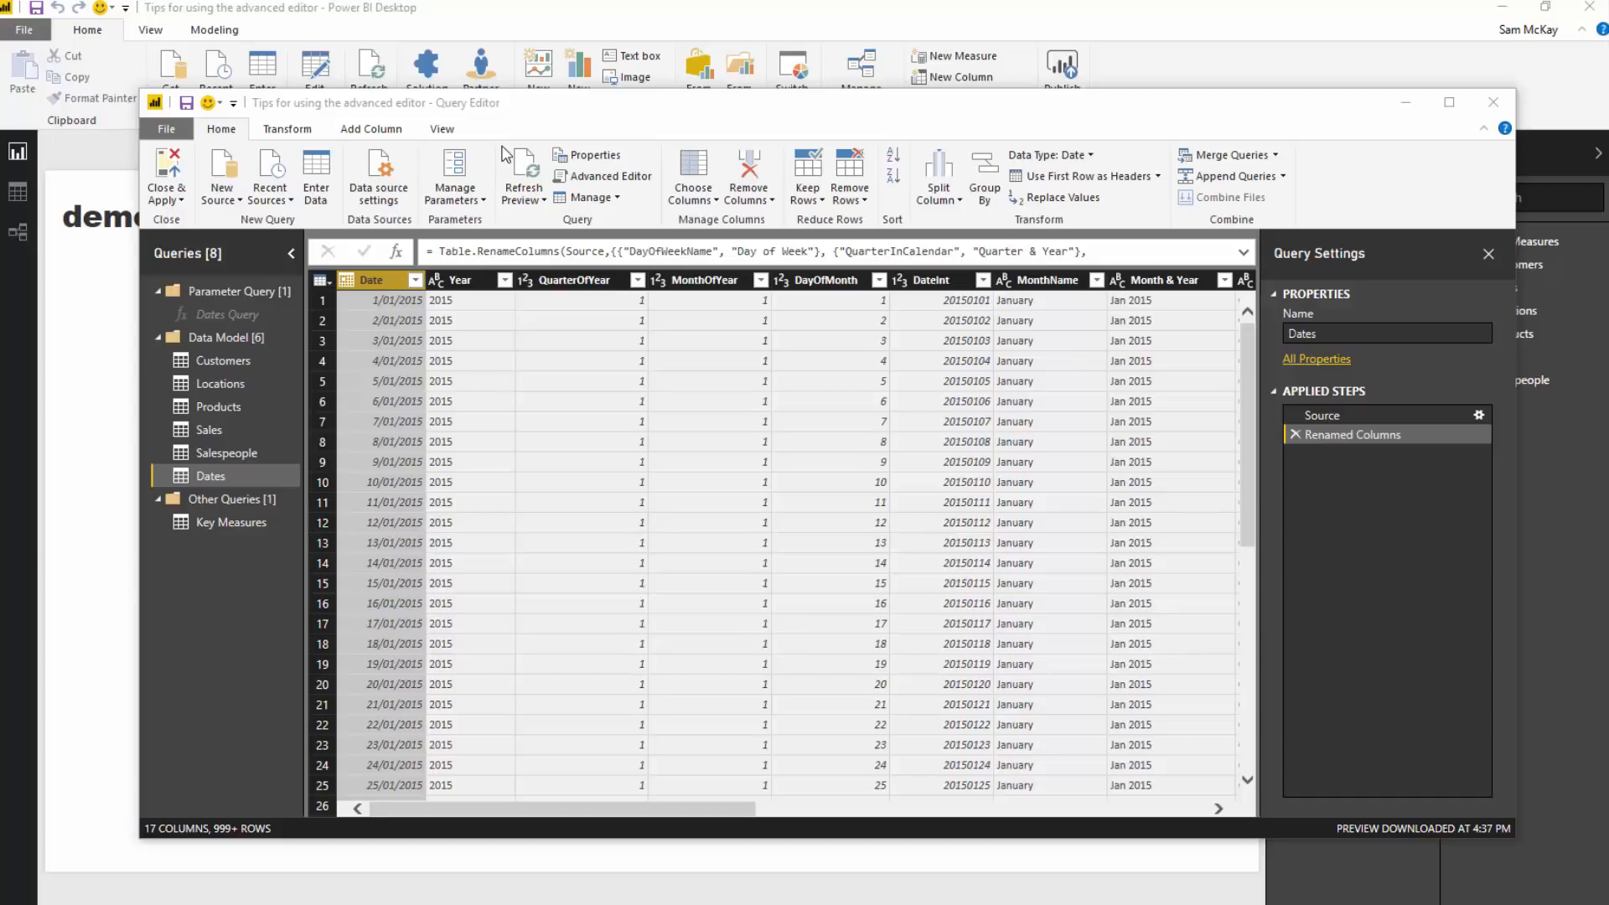
# Examine the Dates query's M code in the Advanced Editor, covering the Source and Renamed Columns lines, and close it without changes.
pyautogui.moveTo(555, 90); pyautogui.dragTo(561, 171)
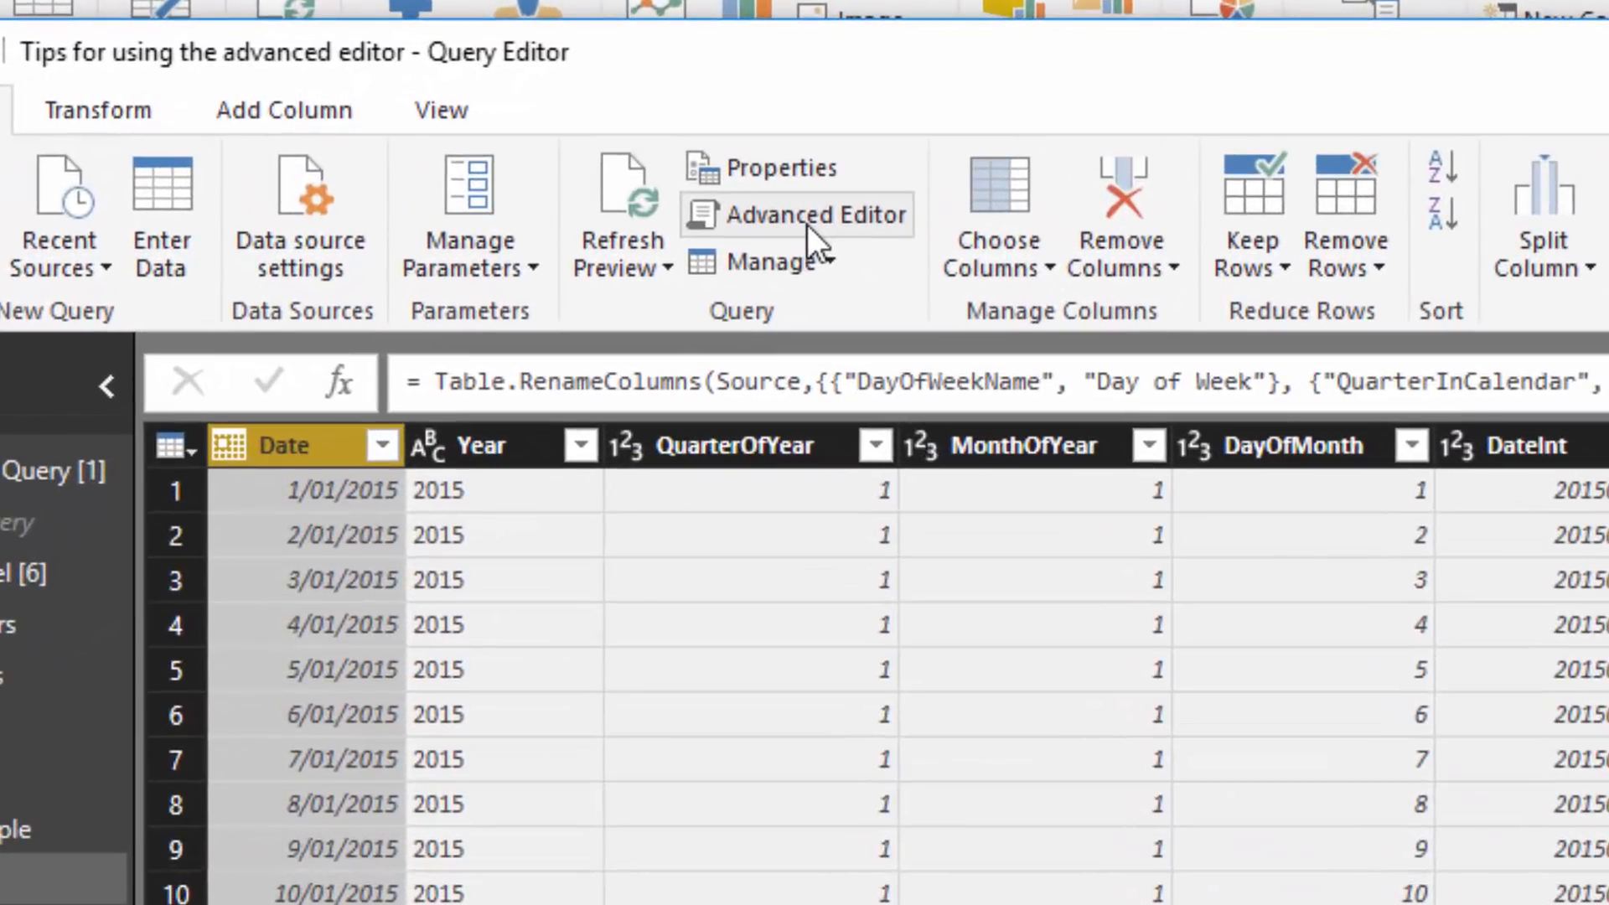
pyautogui.click(807, 224)
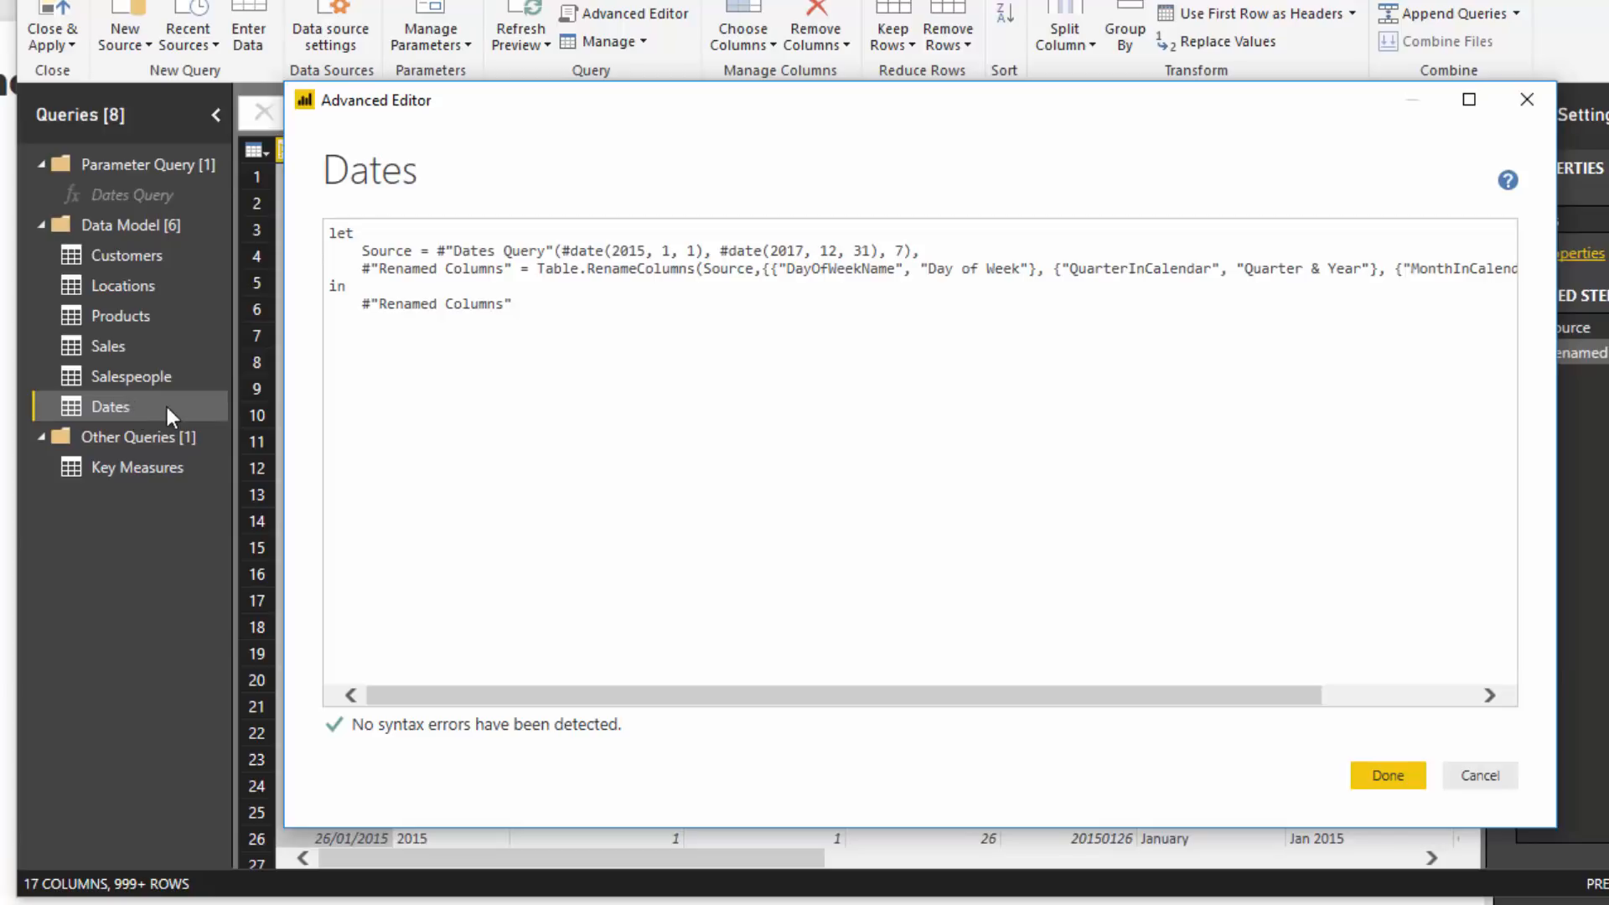
pyautogui.click(938, 251)
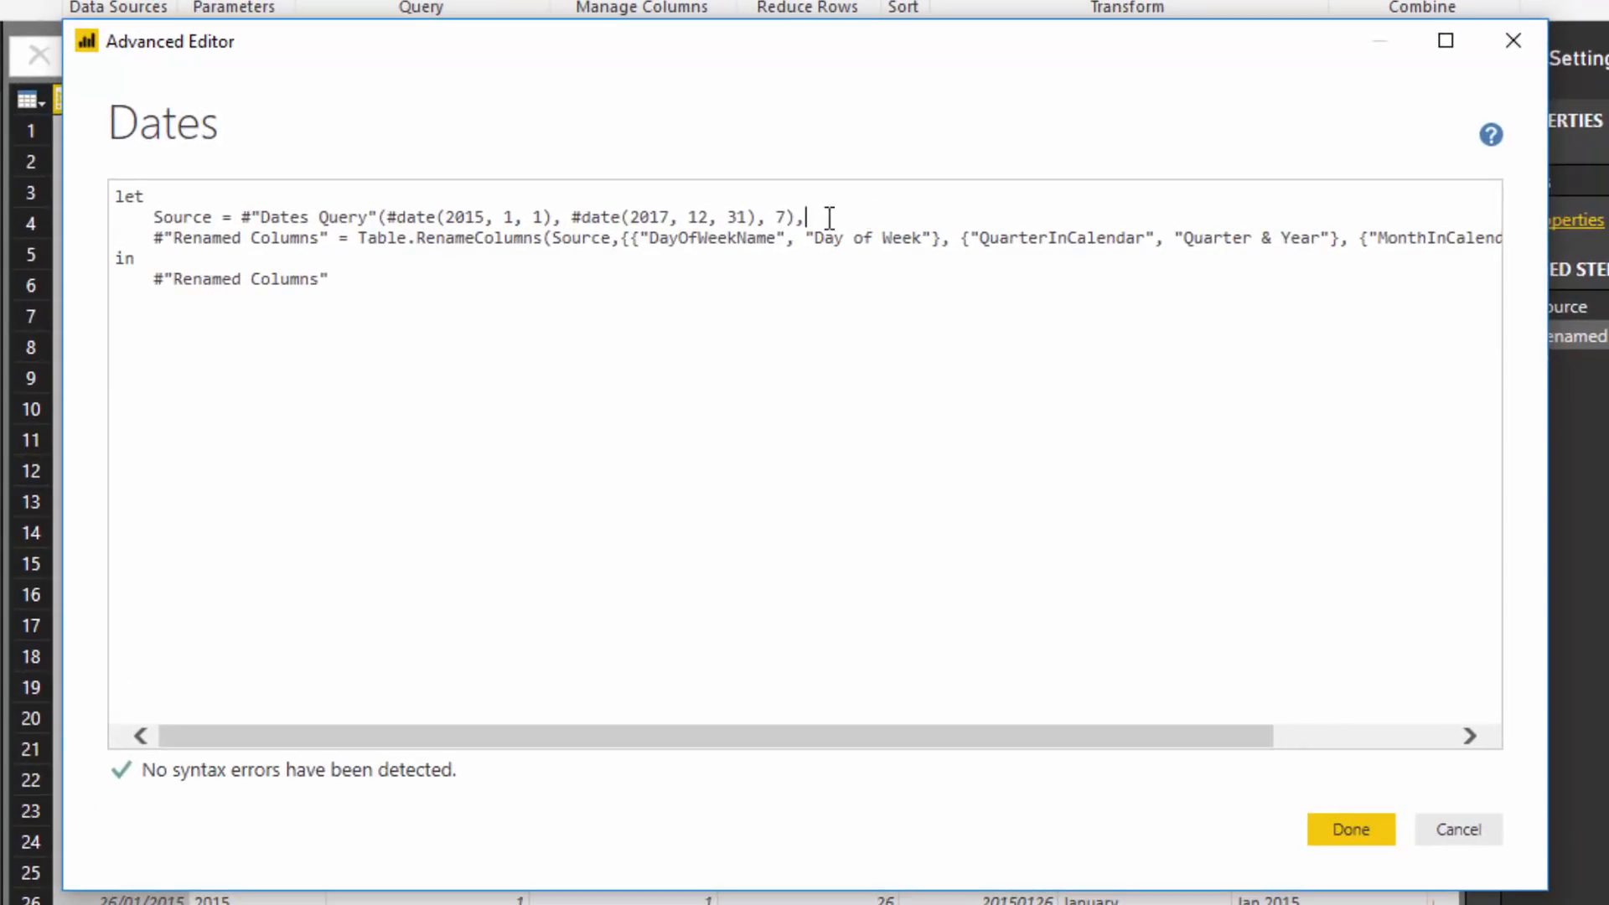
pyautogui.moveTo(829, 218); pyautogui.dragTo(122, 216)
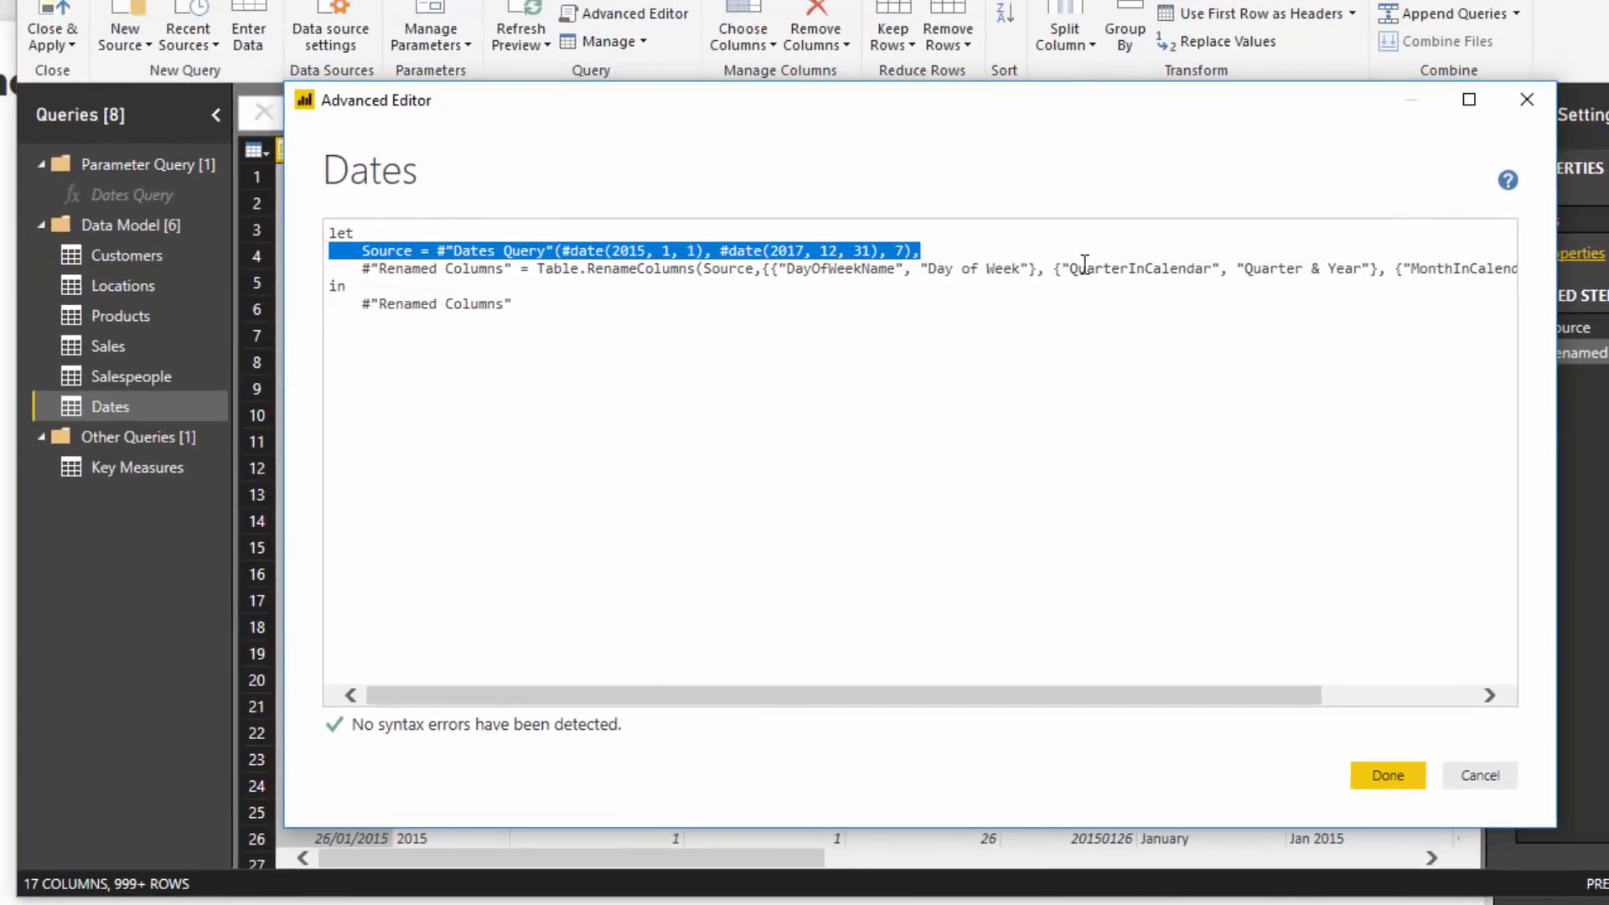
pyautogui.moveTo(1212, 268); pyautogui.dragTo(456, 270)
pyautogui.click(608, 316)
pyautogui.moveTo(263, 240); pyautogui.dragTo(345, 249)
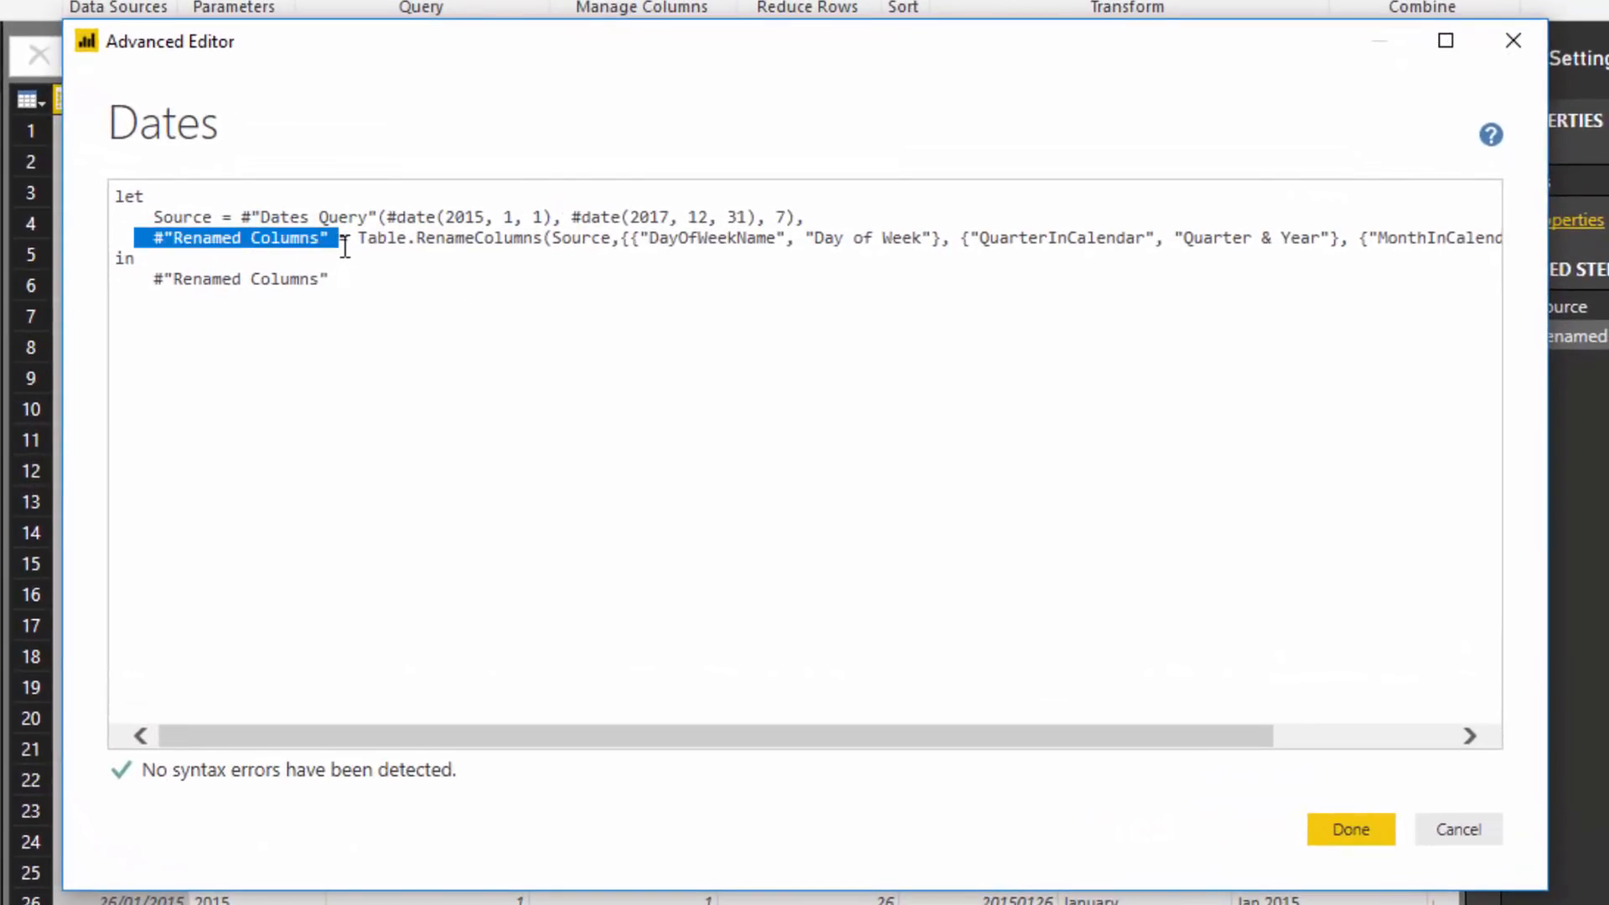
pyautogui.click(1475, 837)
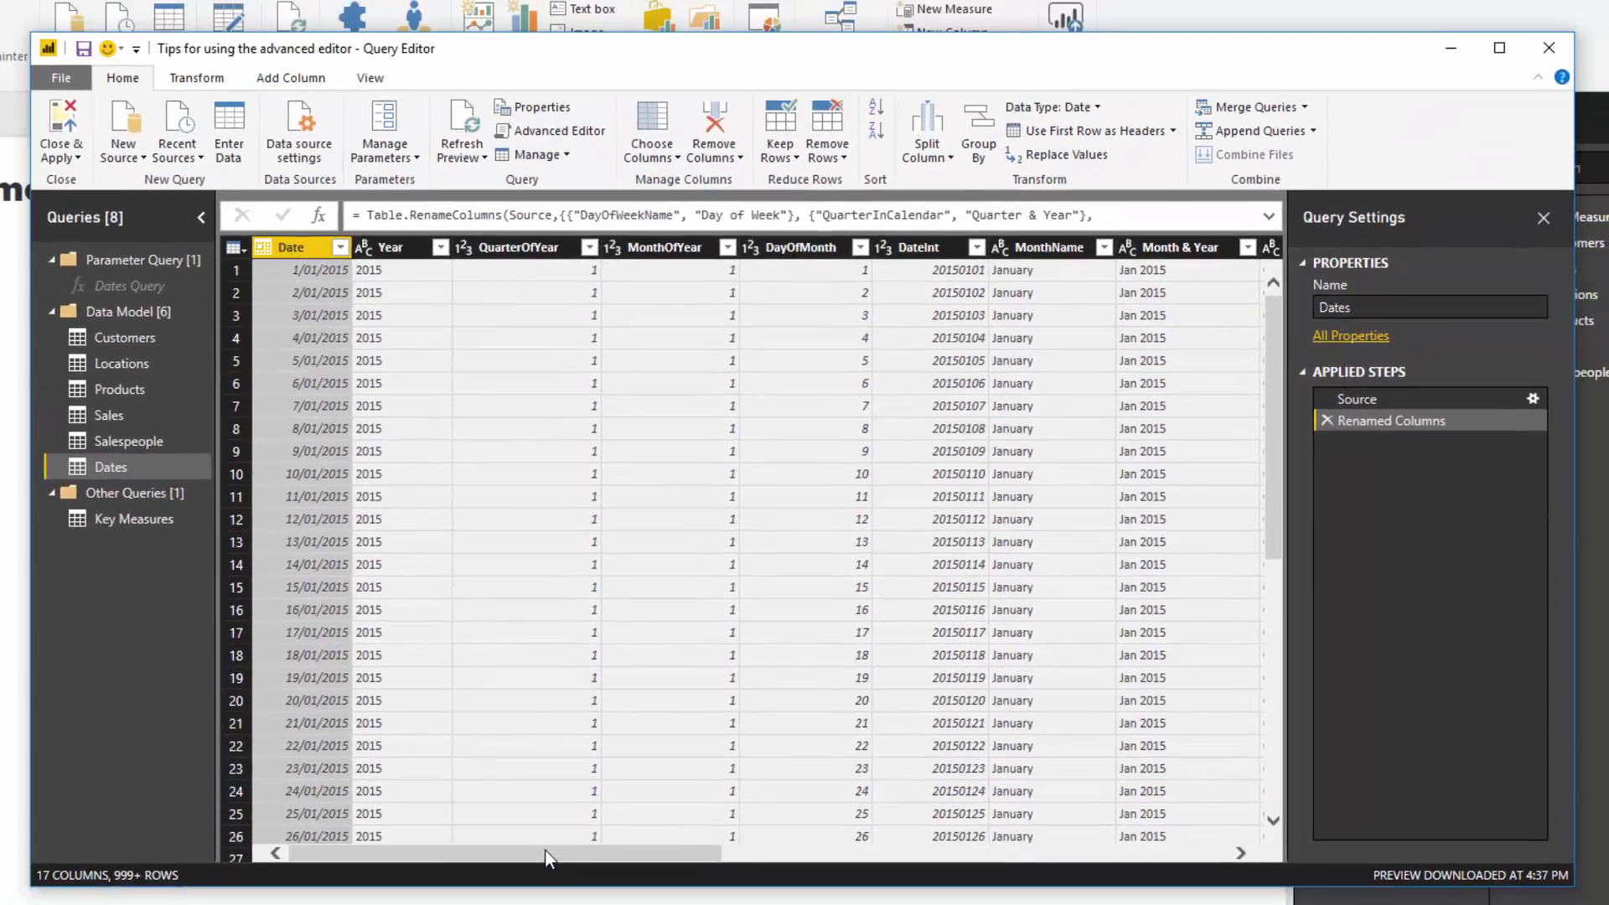
# Duplicate the MonthName column in the Dates query.
pyautogui.moveTo(547, 851); pyautogui.dragTo(783, 836)
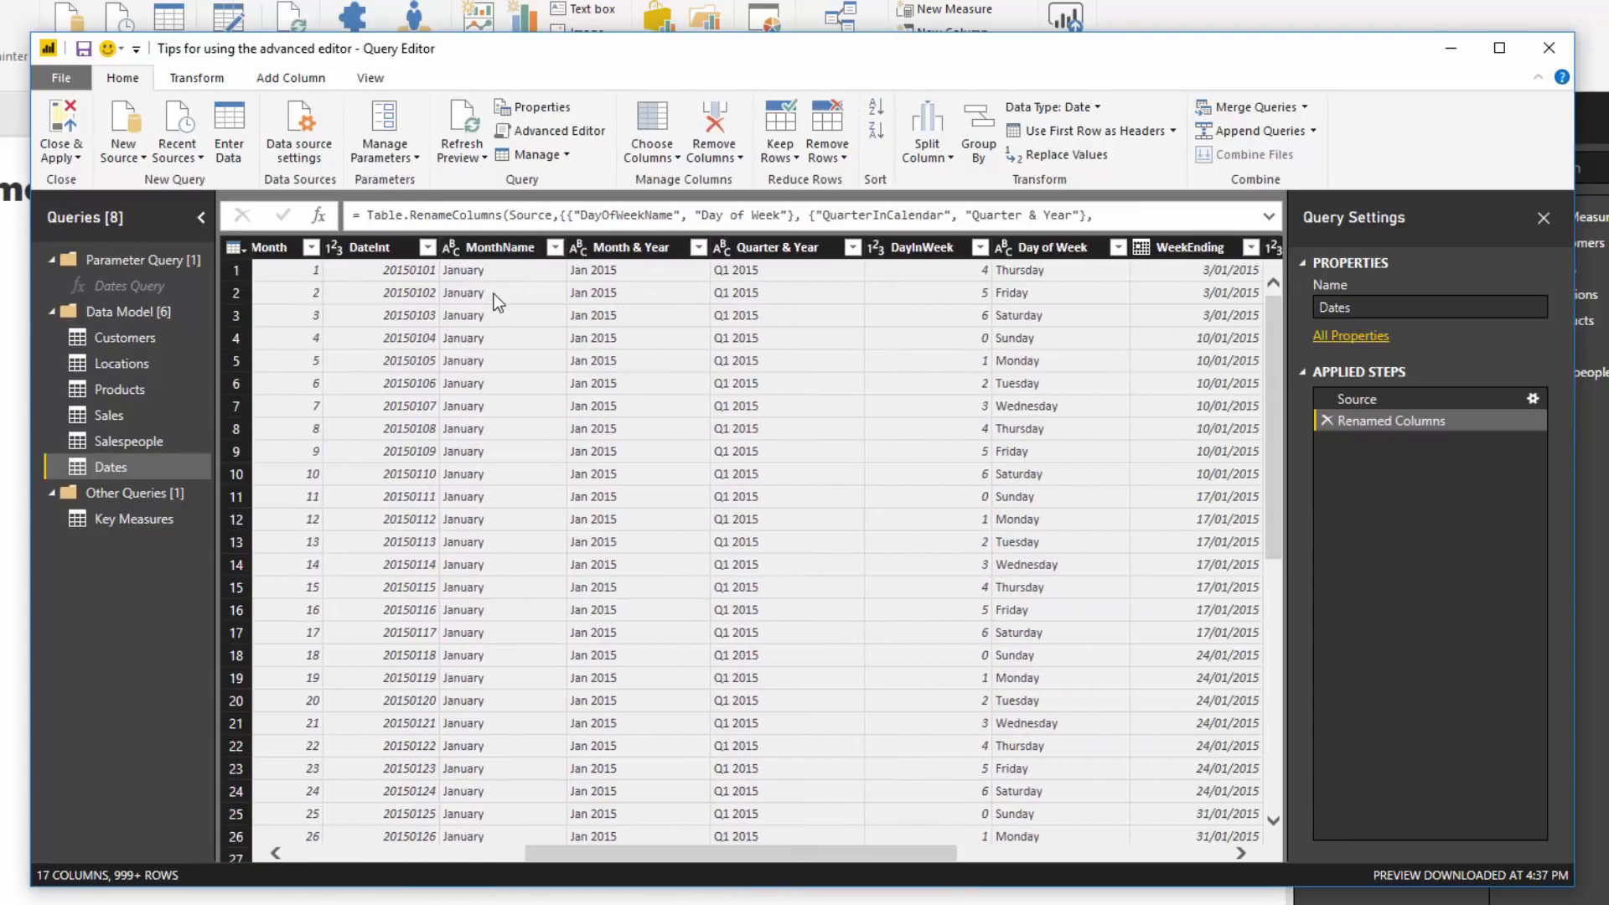
pyautogui.click(491, 245)
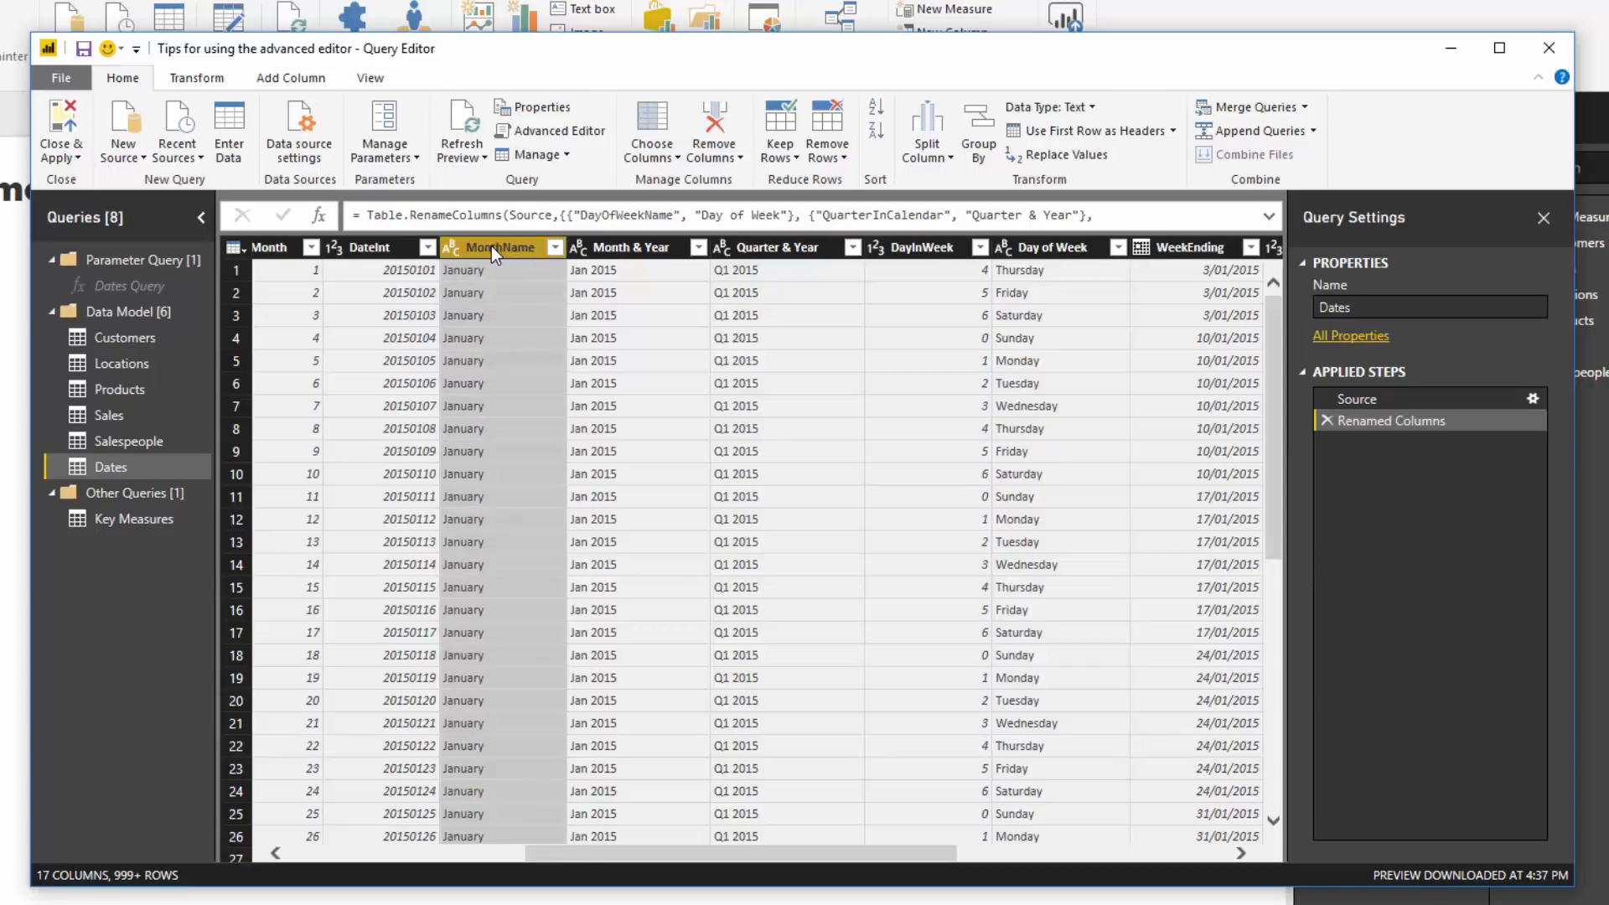
pyautogui.rightClick(492, 245)
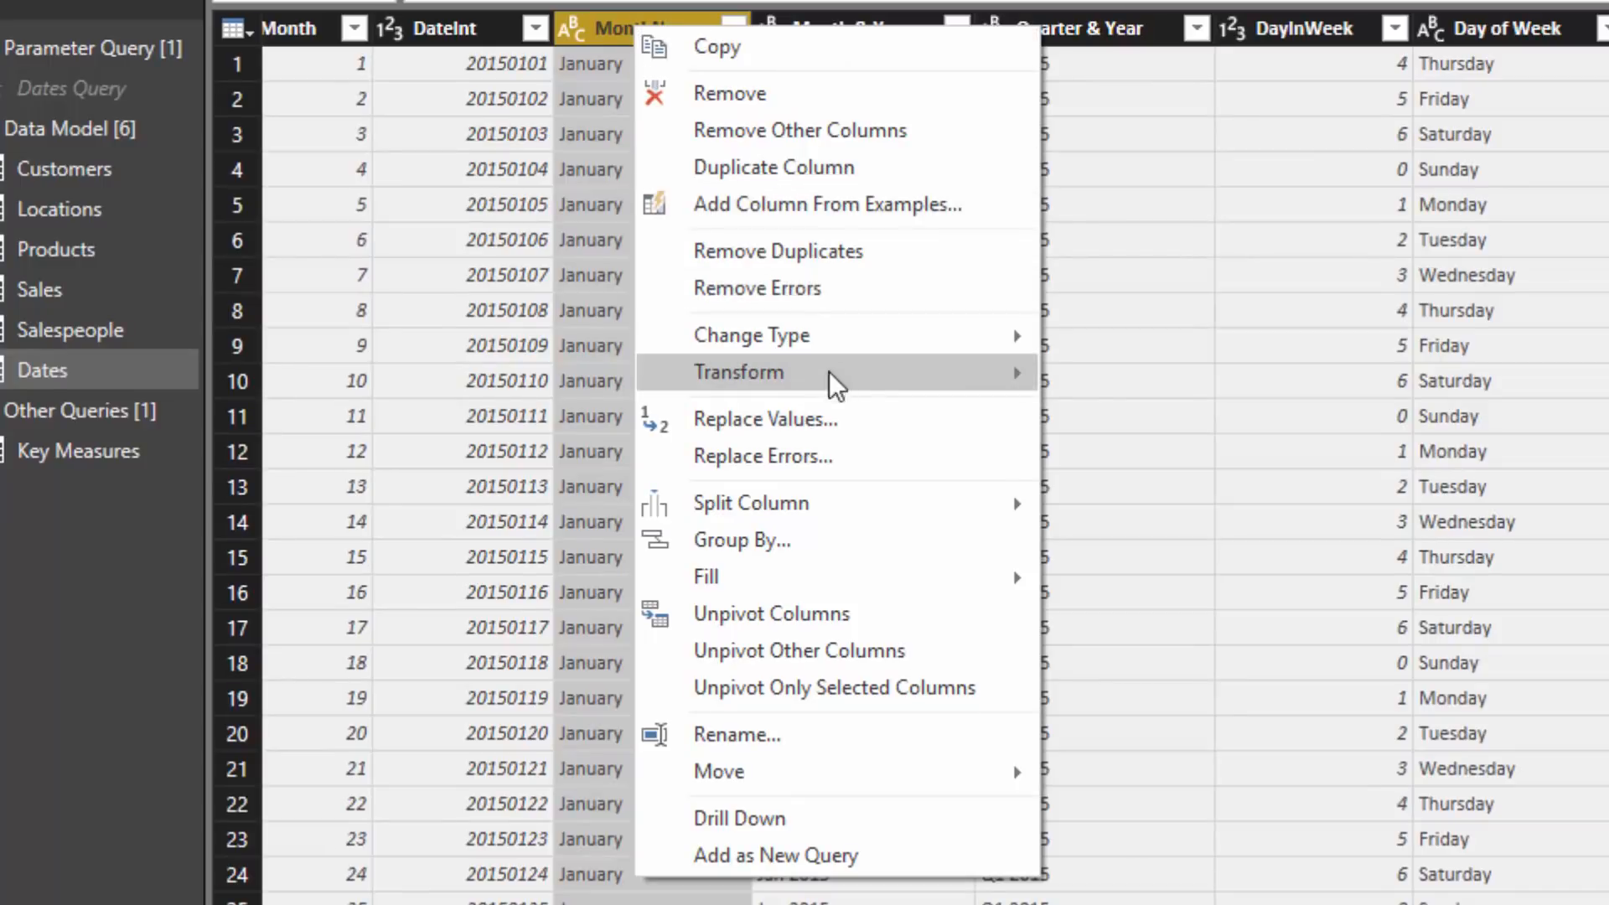
pyautogui.click(779, 171)
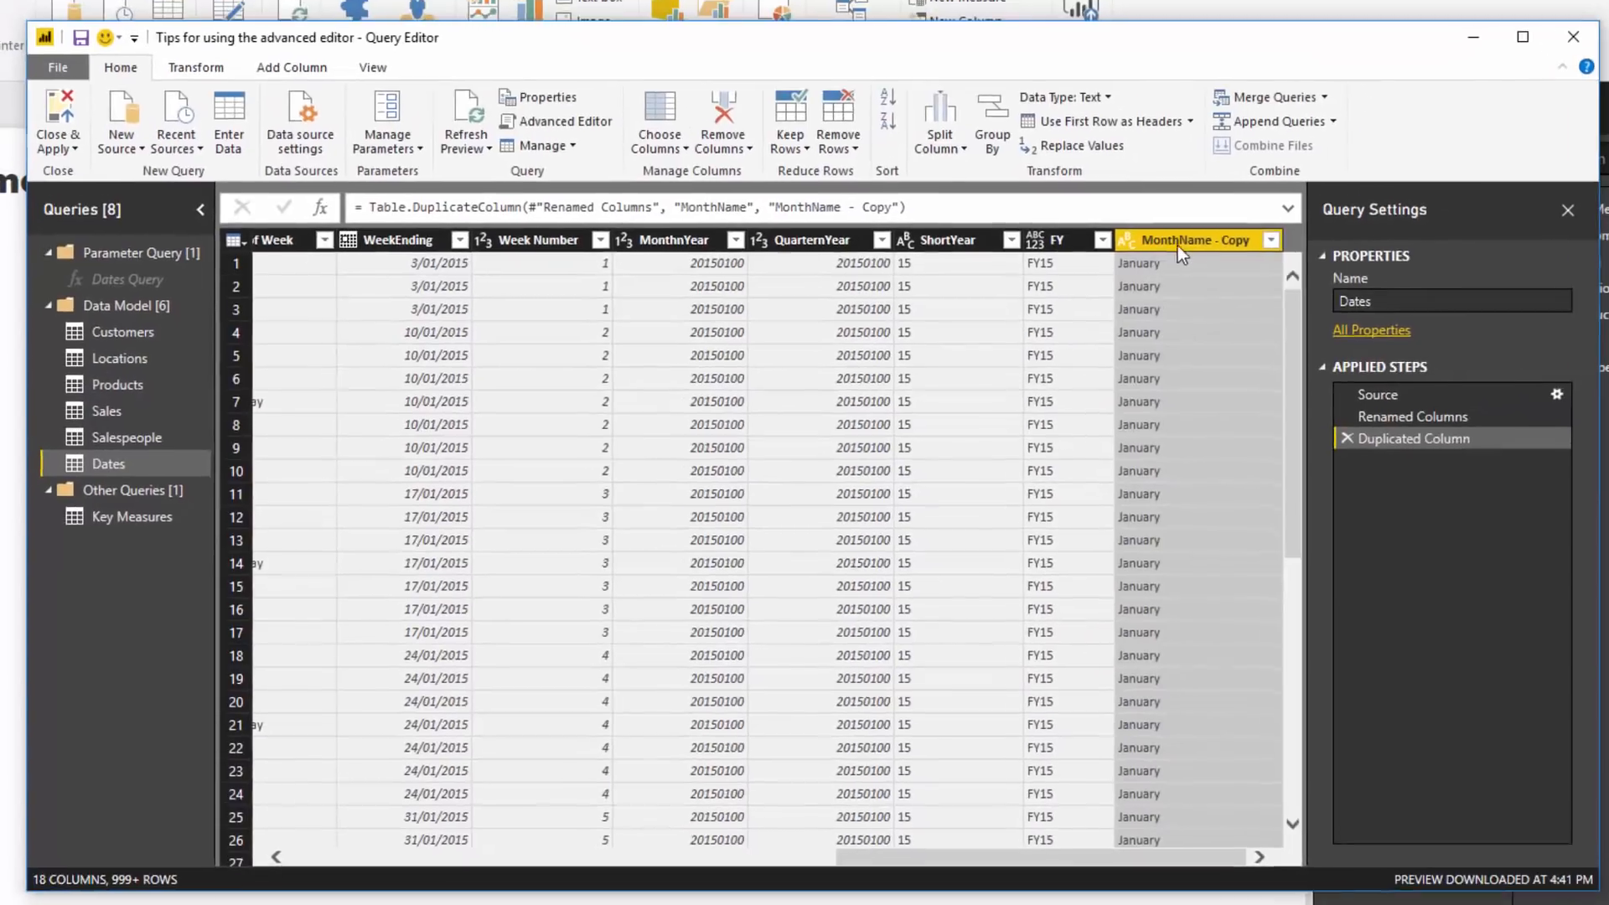
# Split the duplicated MonthName column by 3 characters, once, as far left as possible.
pyautogui.rightClick(1132, 226)
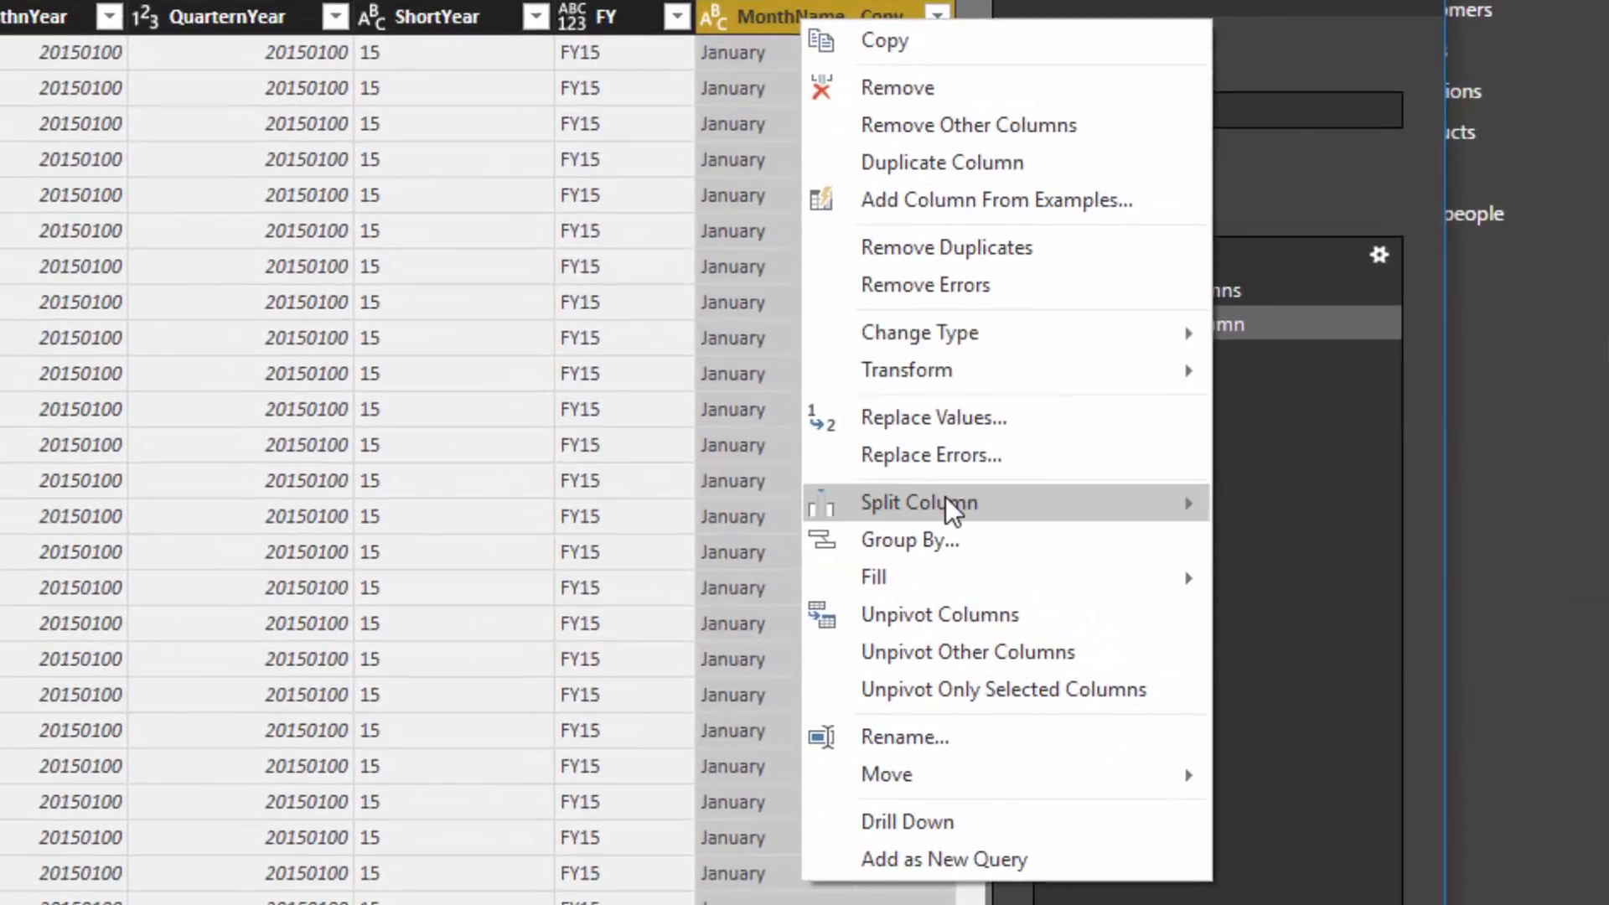
pyautogui.moveTo(1226, 545)
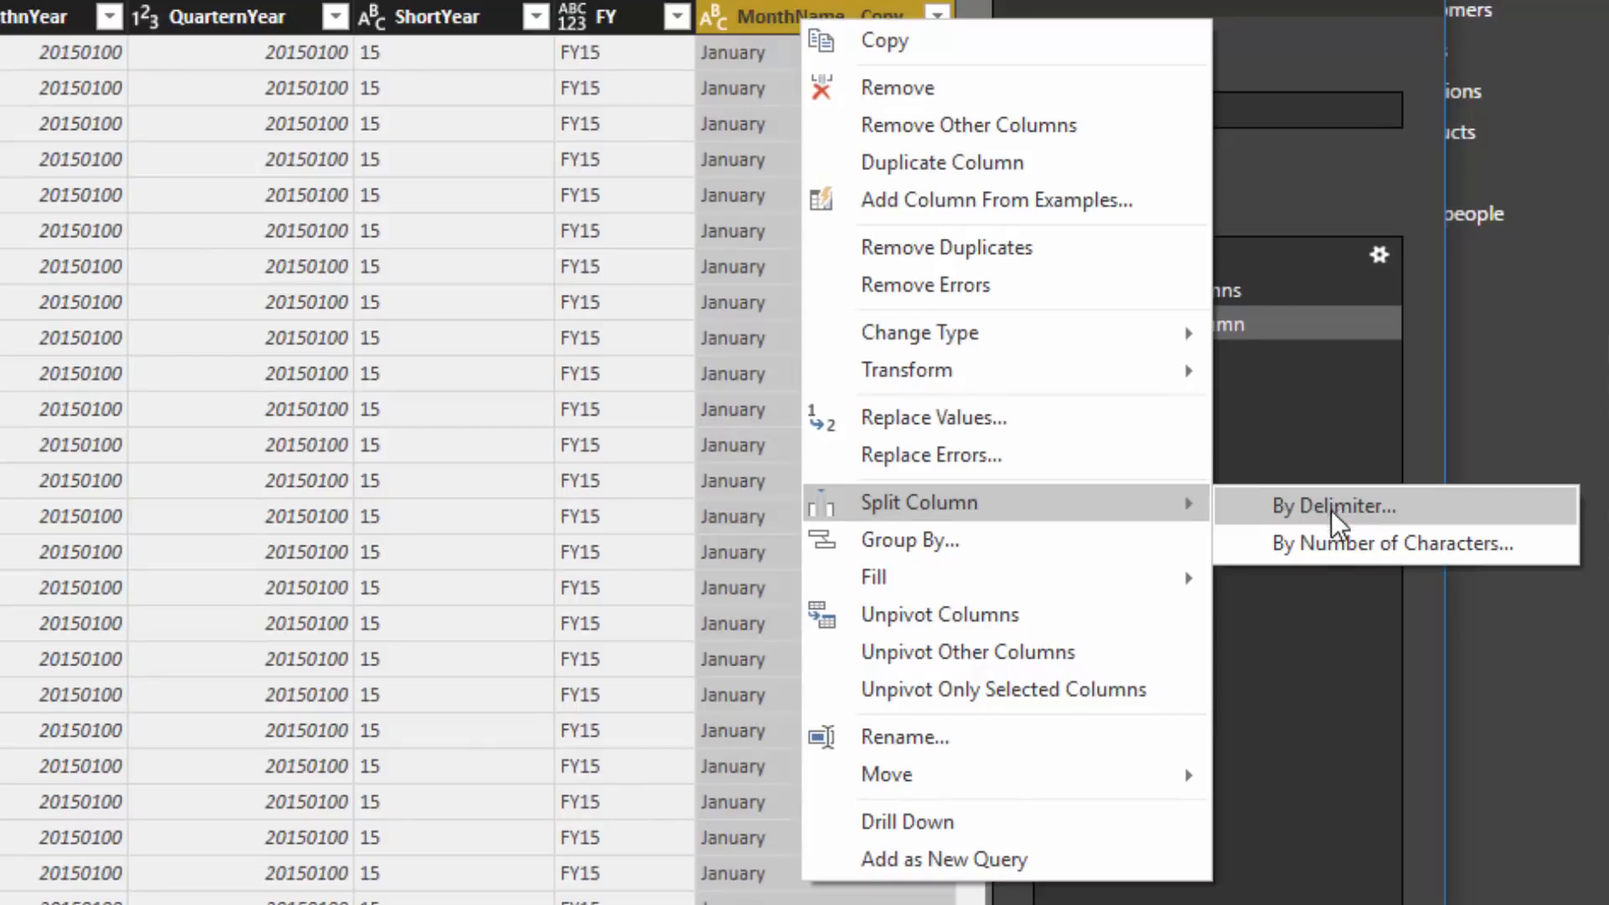
pyautogui.click(1336, 543)
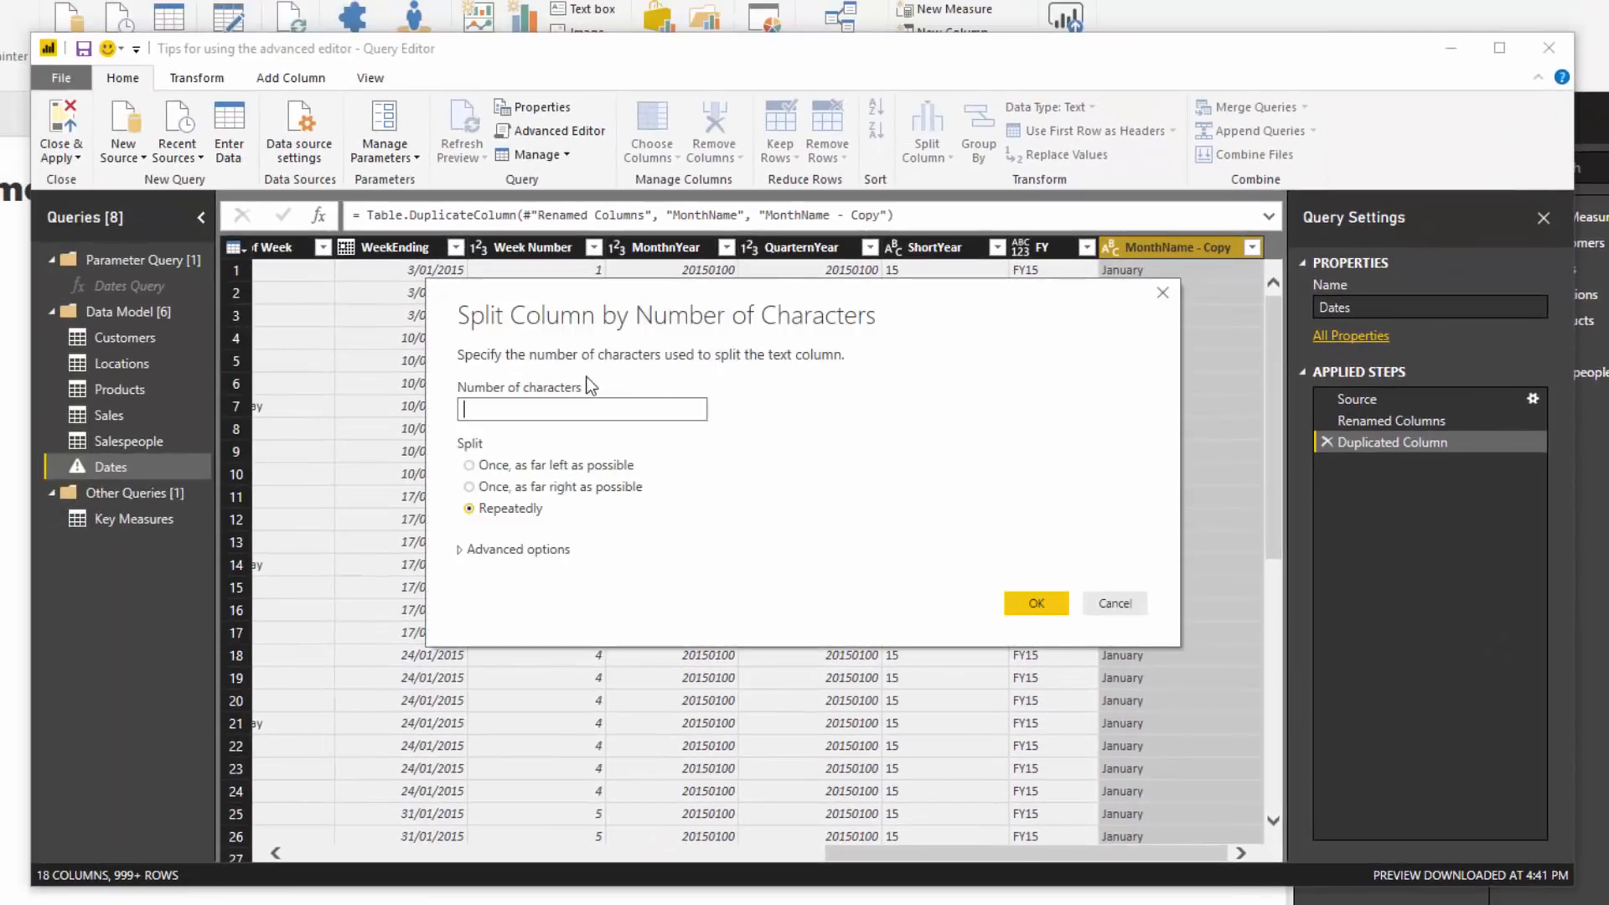
pyautogui.write('3')
pyautogui.click(482, 464)
pyautogui.click(1030, 600)
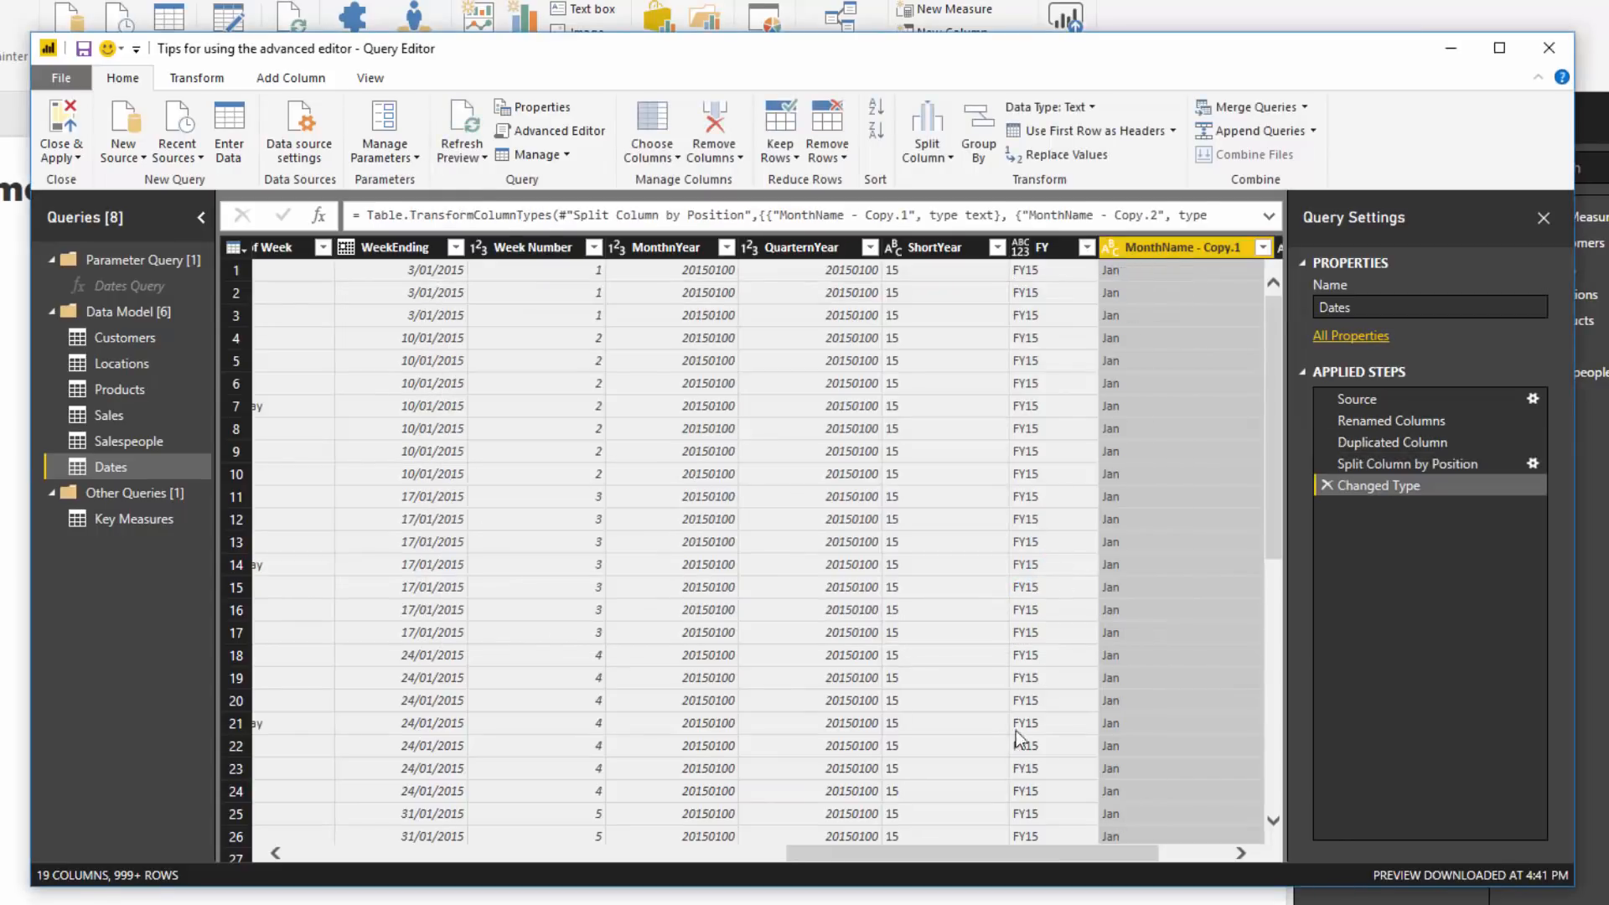
# Remove the MonthName - Copy.2 column and rename MonthName - Copy.1 to "Short Month".
pyautogui.rightClick(1159, 257)
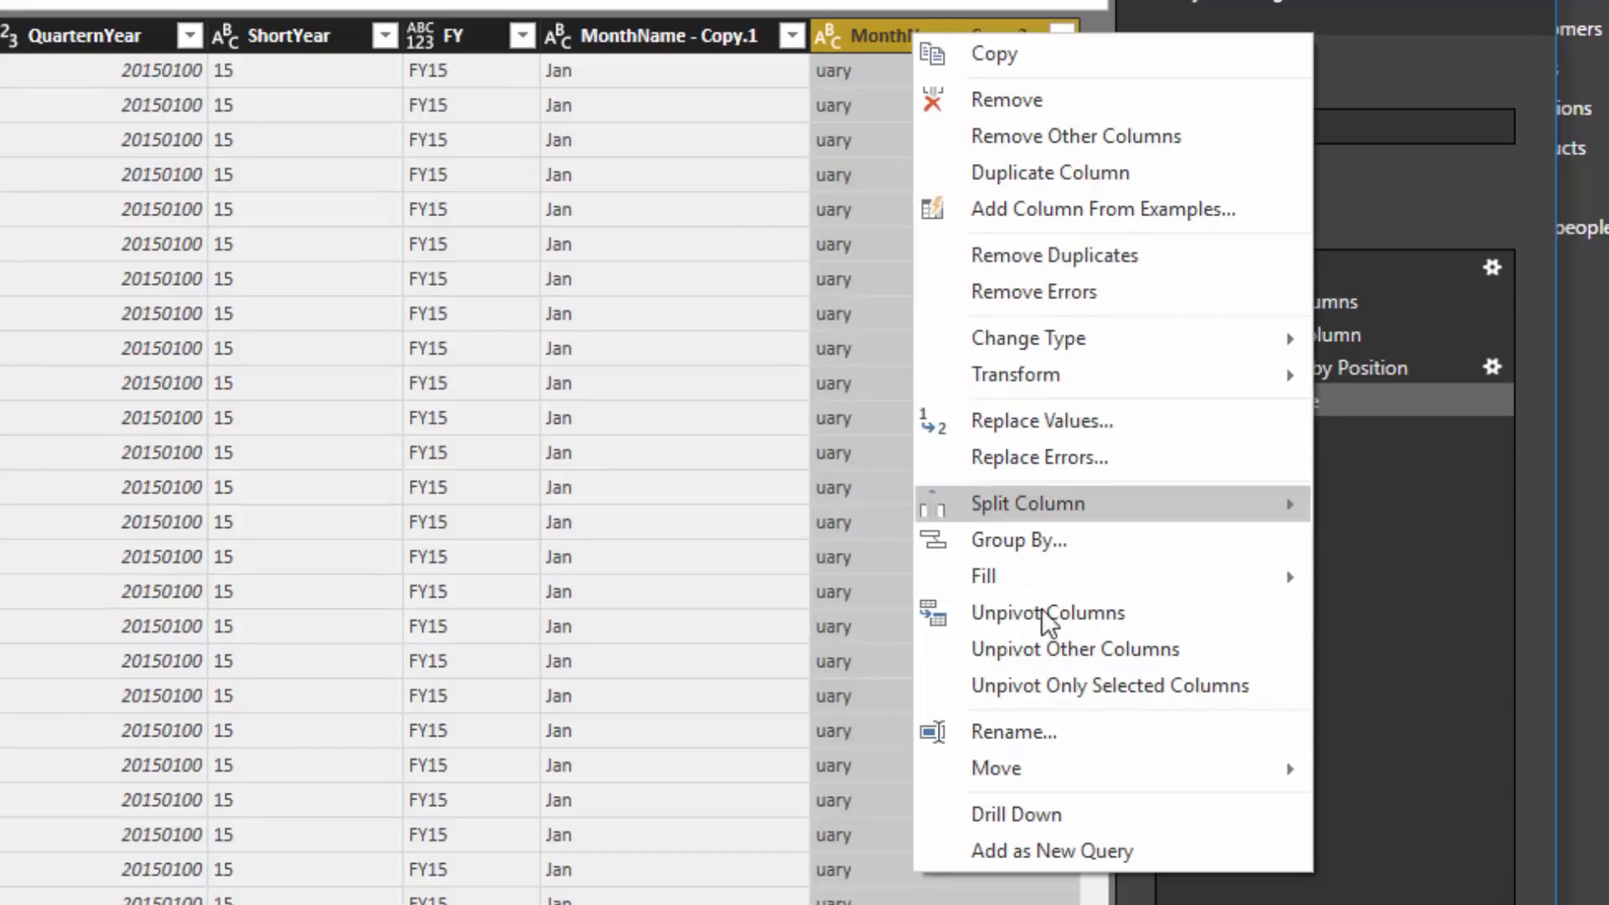
pyautogui.moveTo(1115, 373)
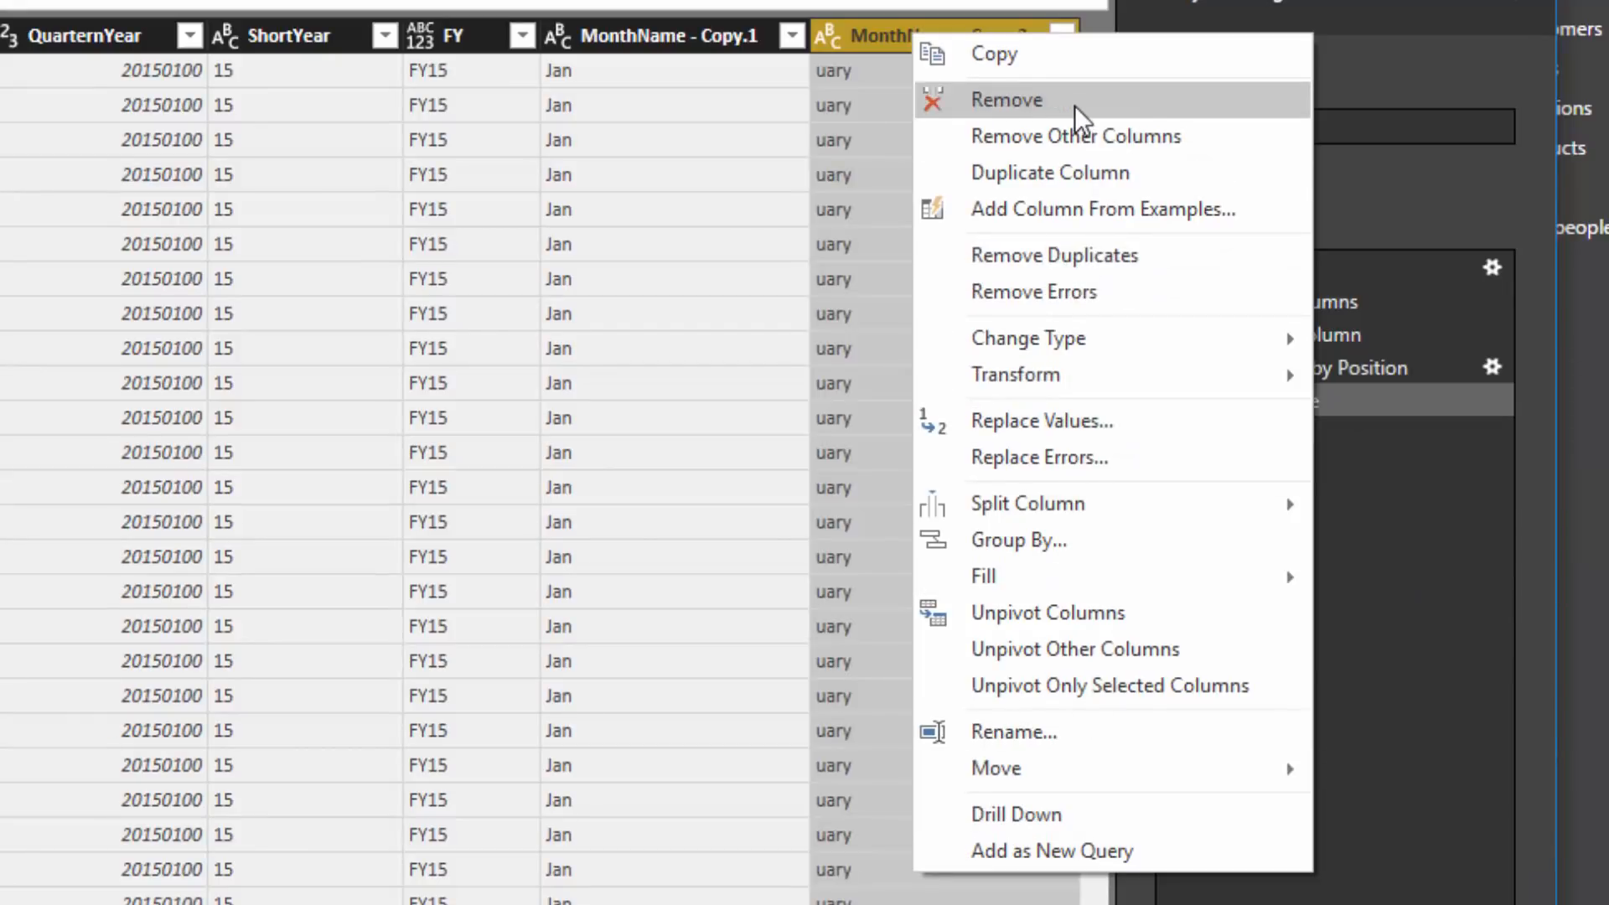
pyautogui.click(1075, 102)
pyautogui.doubleClick(928, 42)
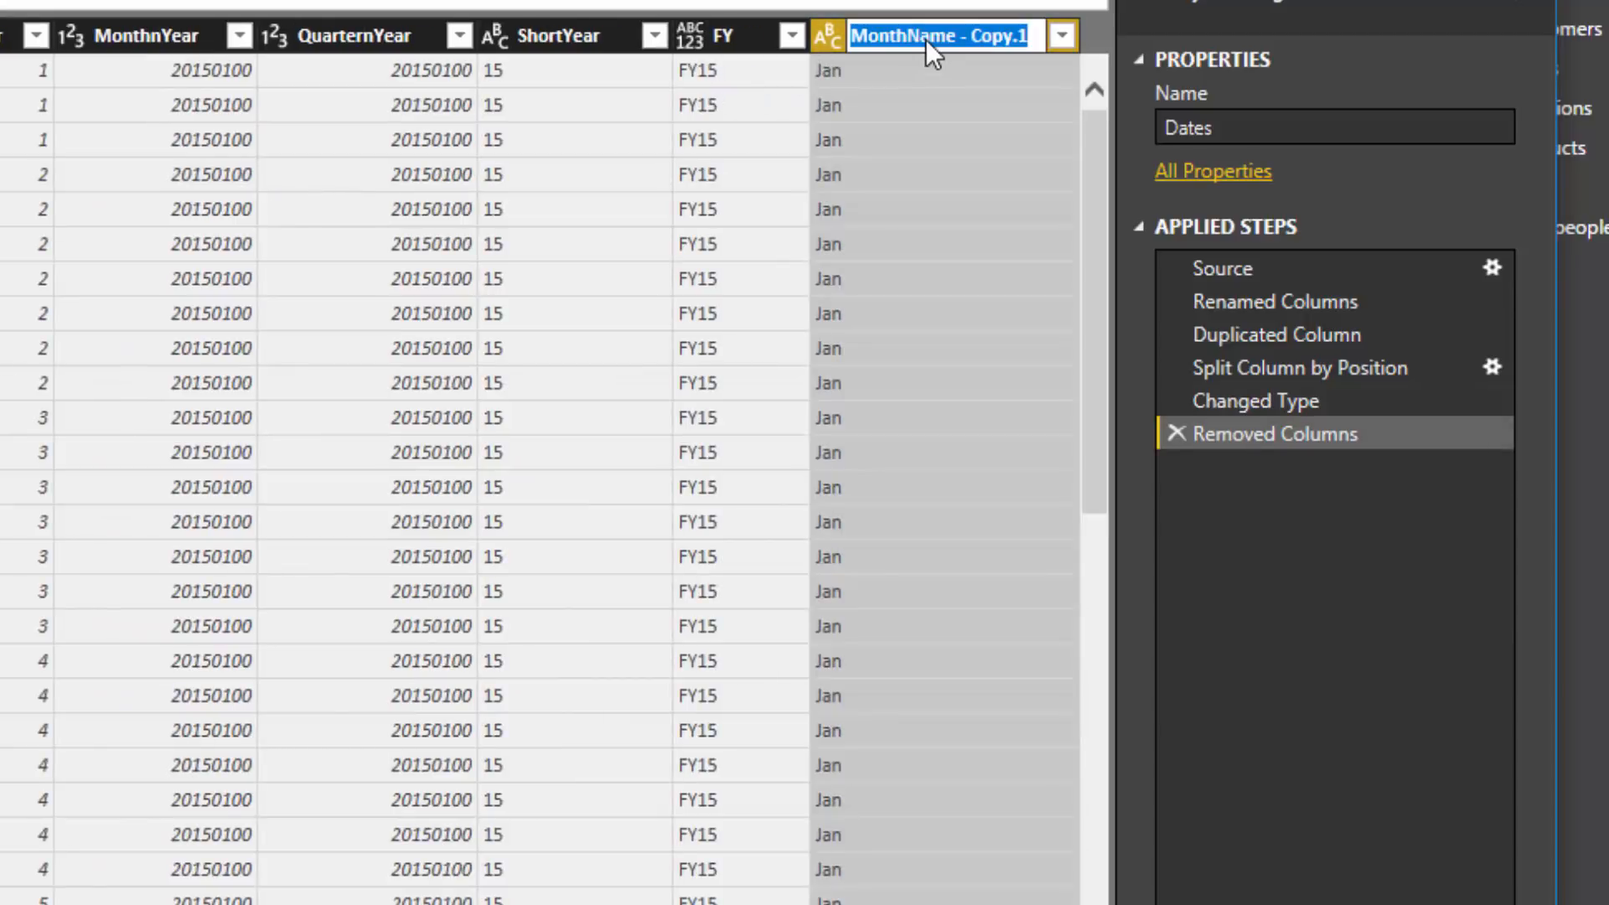
pyautogui.write('Short Month')
pyautogui.press('Return')
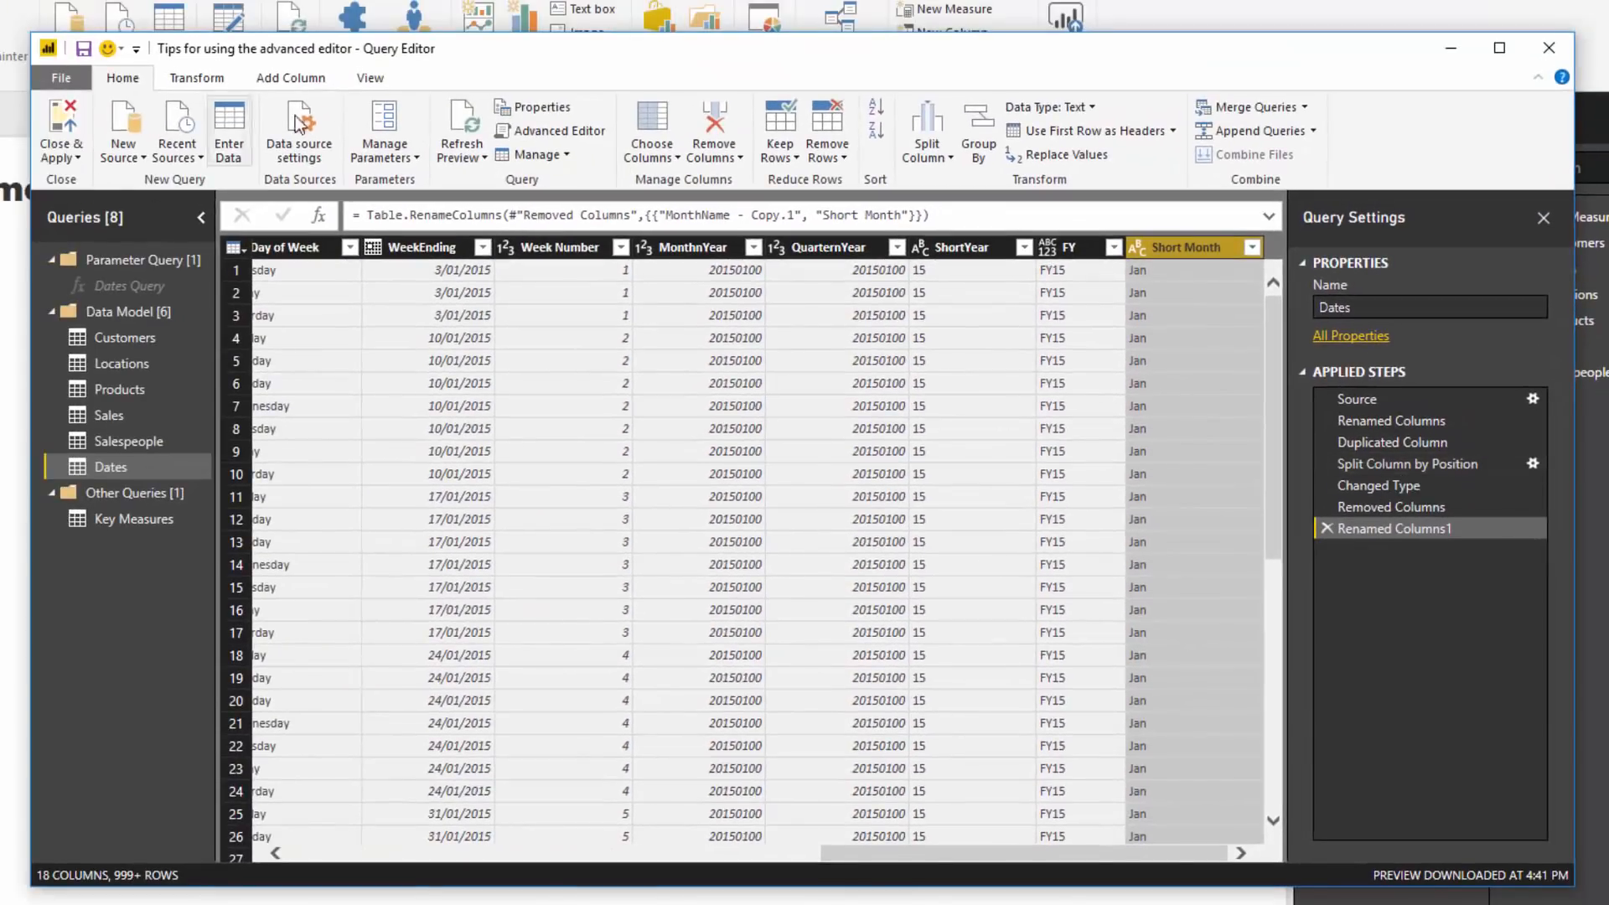
# Open the Dates query's M code and examine the Duplicated Column and Split Column by Position lines.
pyautogui.click(516, 131)
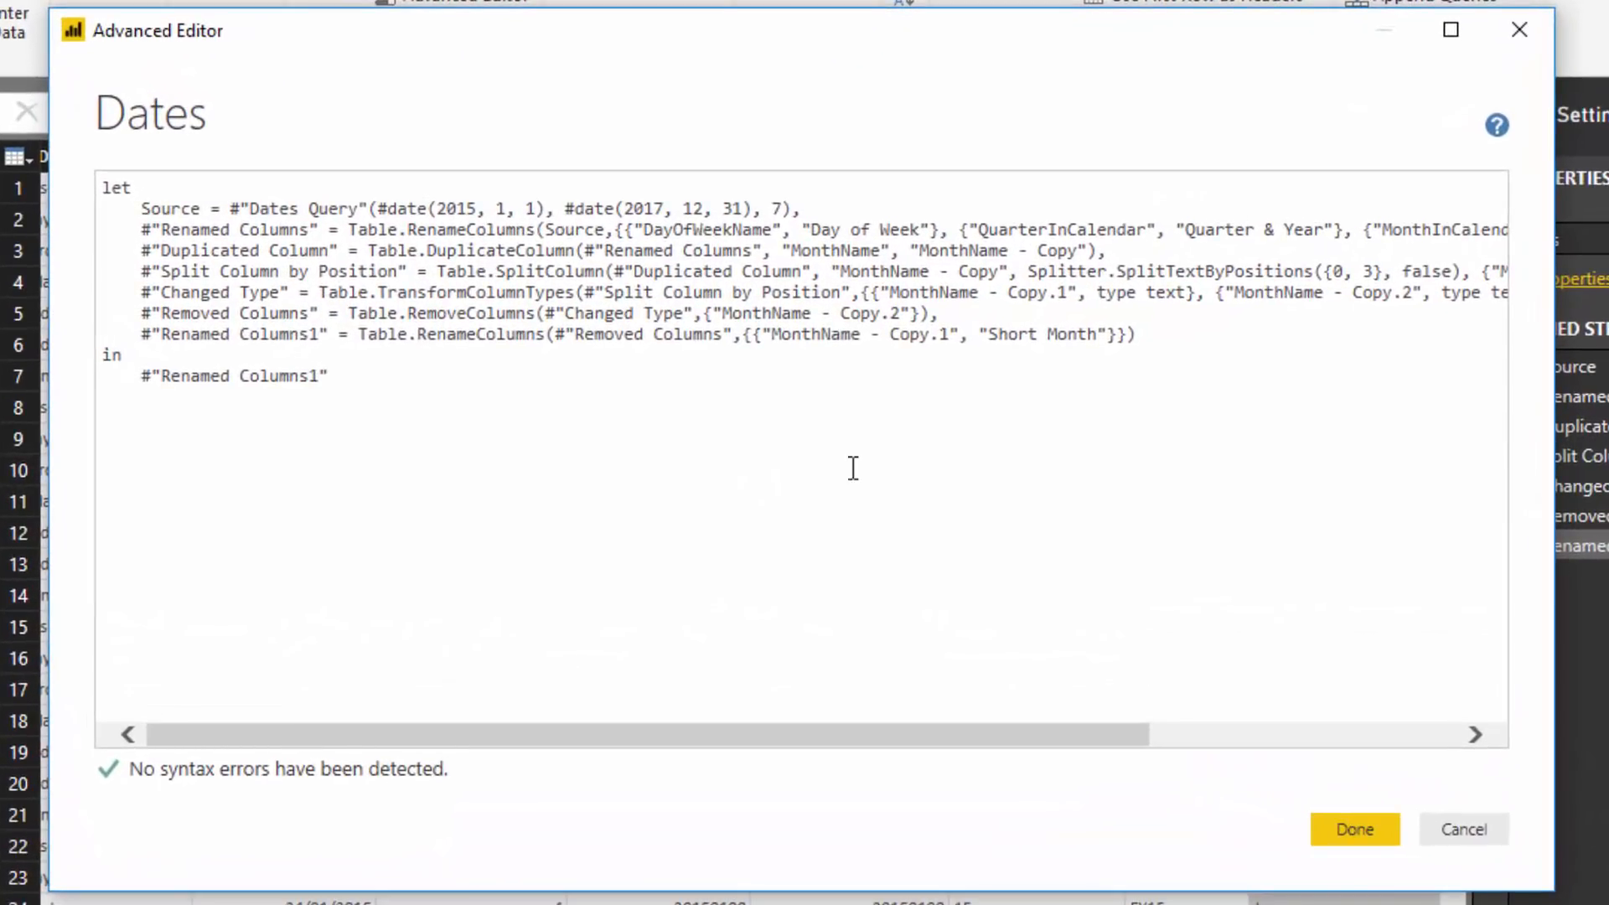
pyautogui.moveTo(1140, 257); pyautogui.dragTo(99, 264)
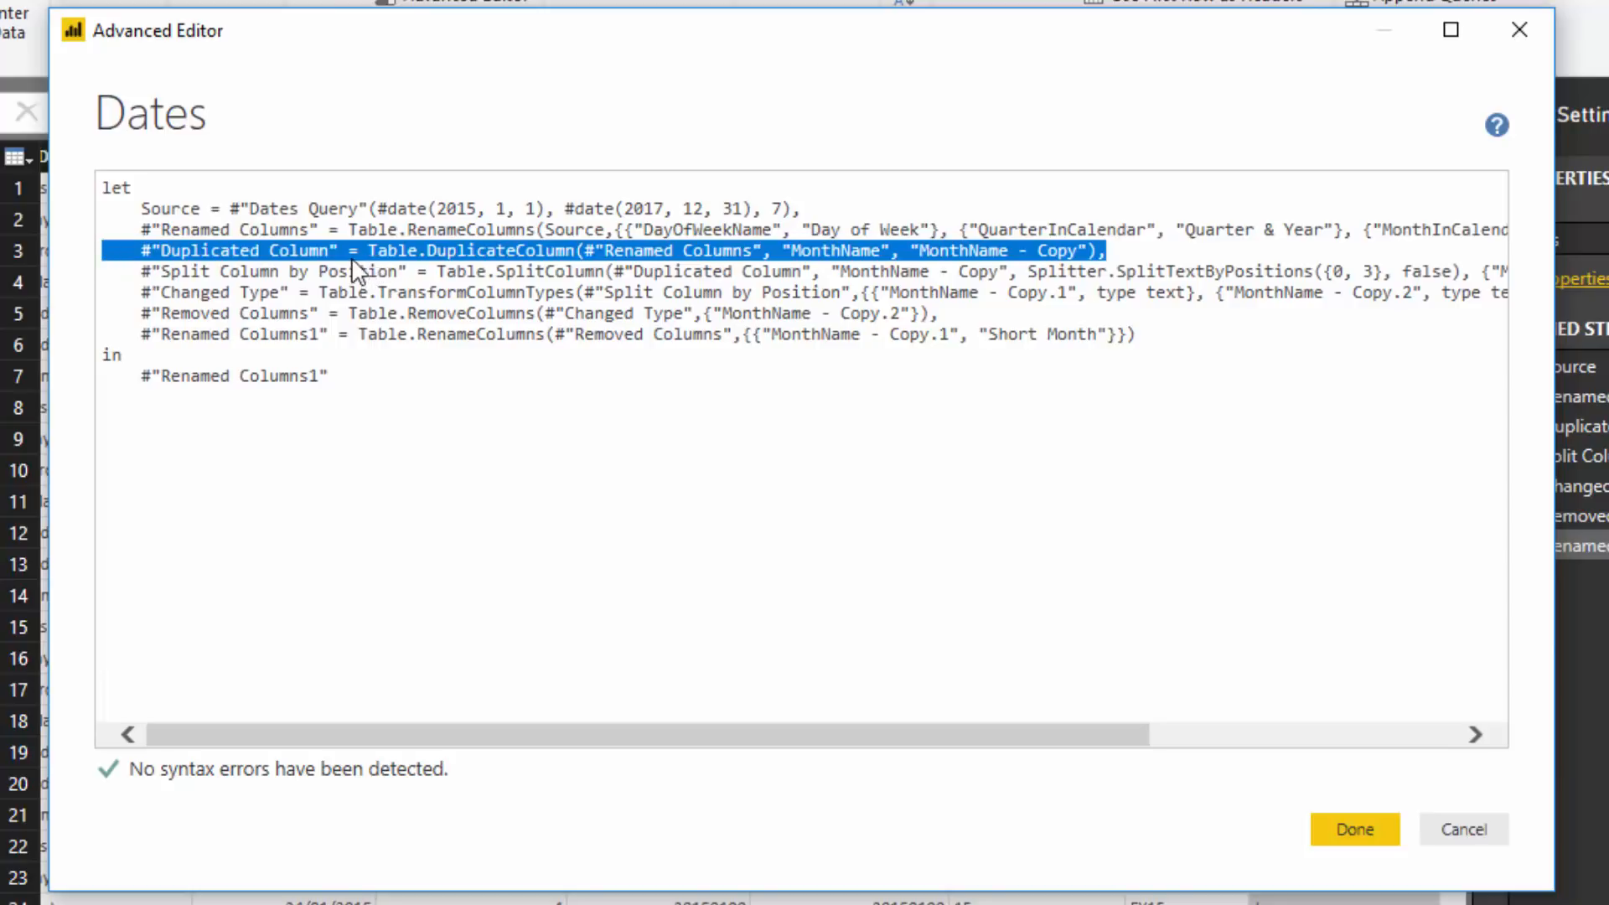
pyautogui.moveTo(337, 252); pyautogui.dragTo(141, 252)
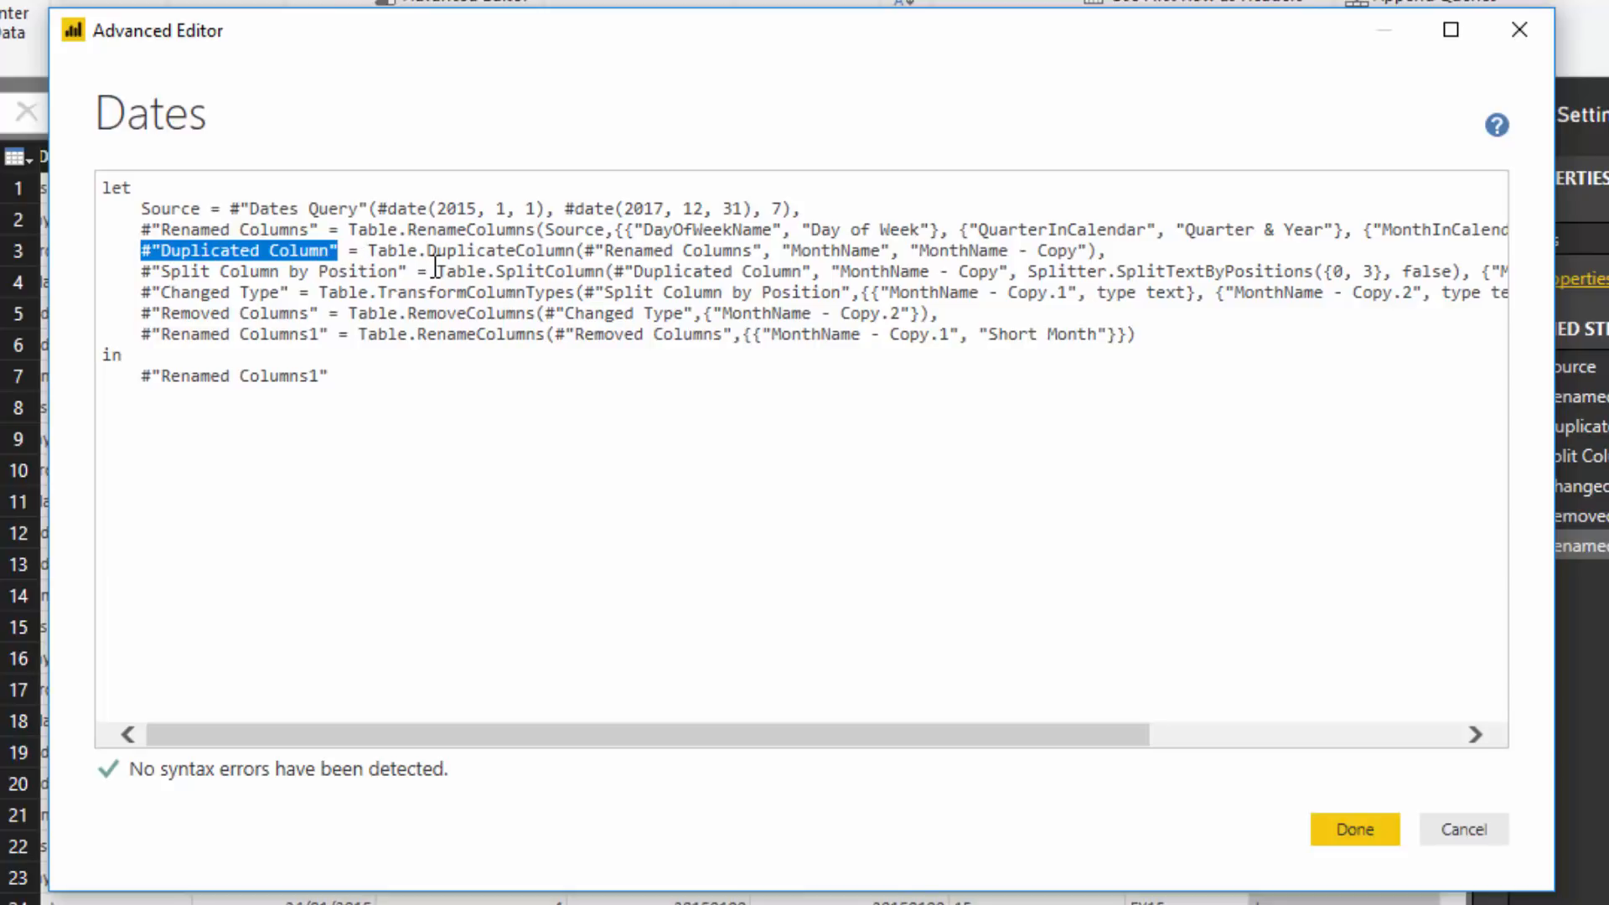
pyautogui.click(141, 273)
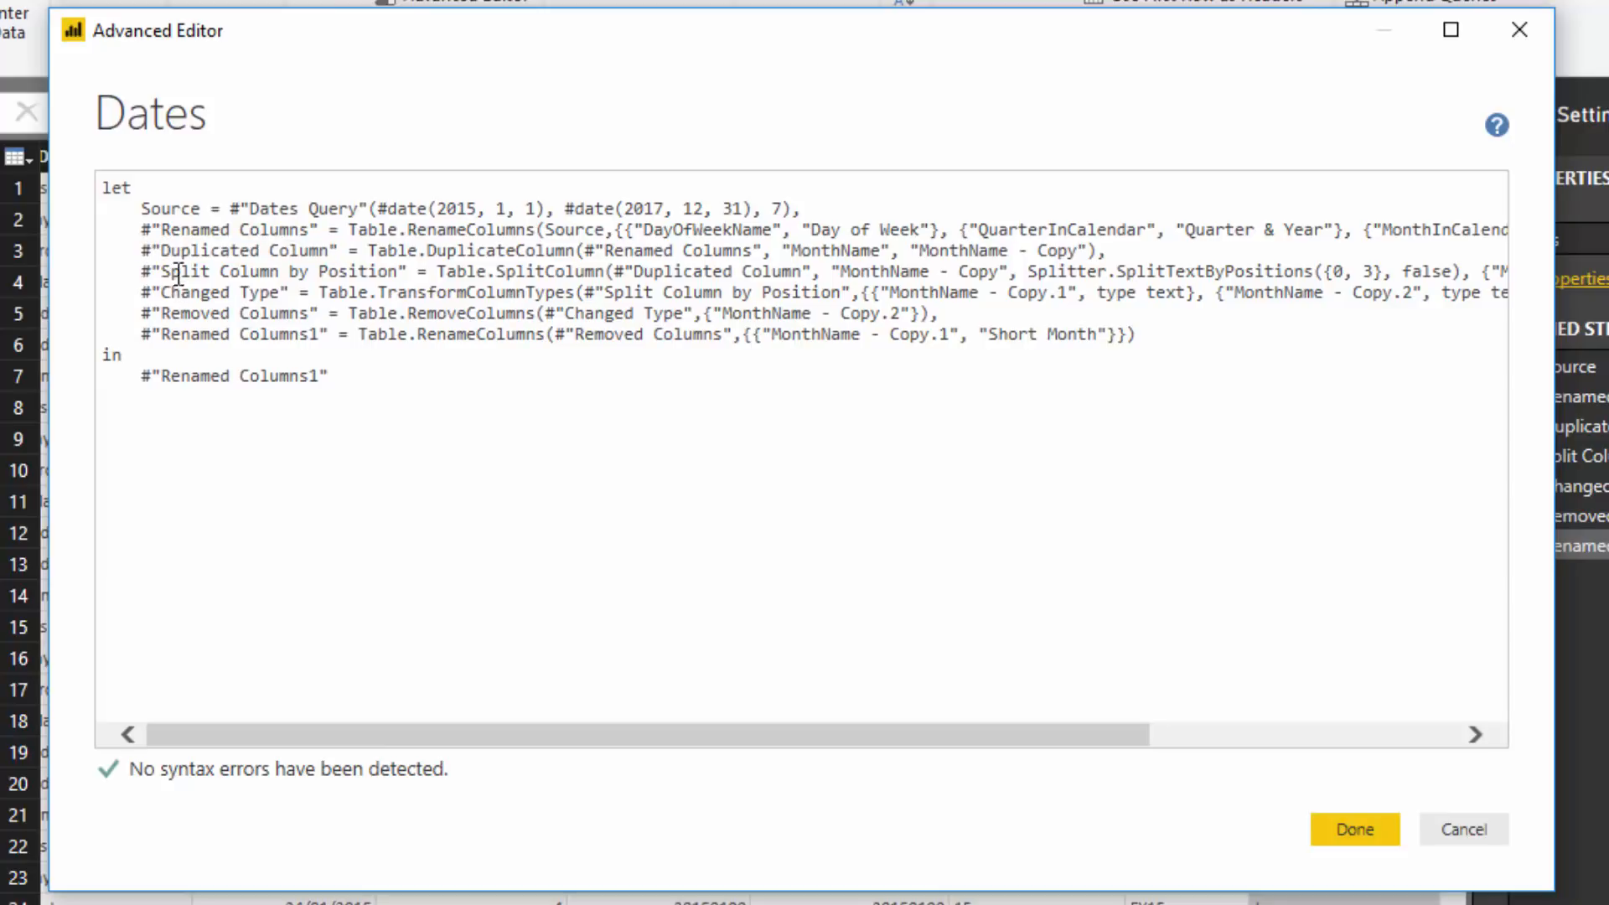
pyautogui.moveTo(134, 274); pyautogui.dragTo(397, 273)
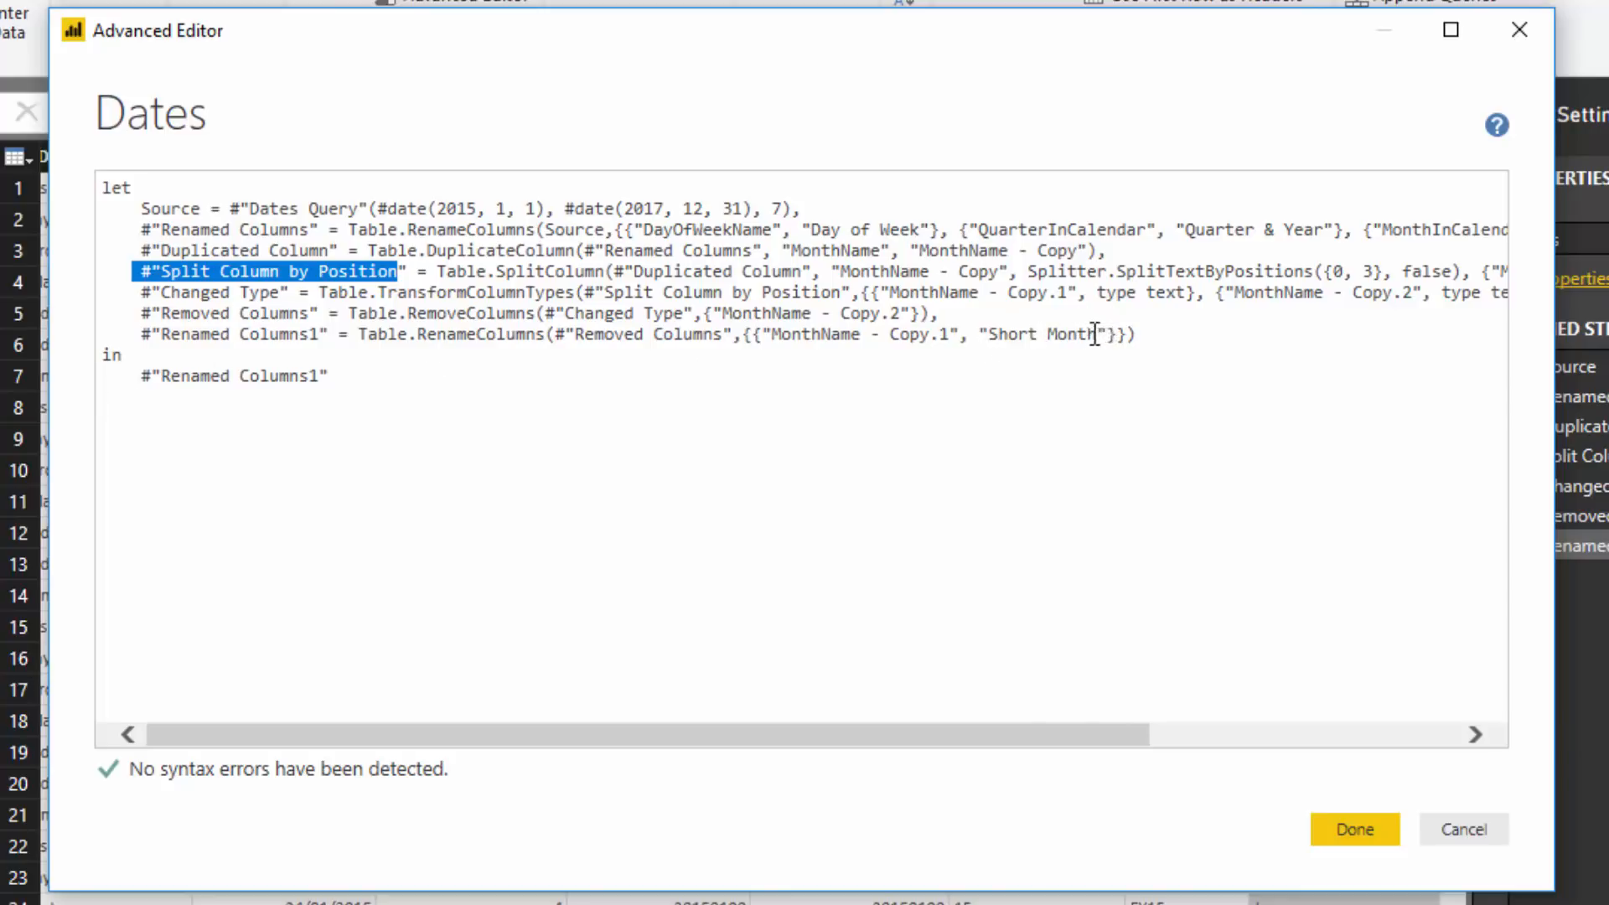
# Change the new column name to "Short Mth" in the last rename line of the M code and apply the edit.
pyautogui.moveTo(1095, 333); pyautogui.dragTo(1047, 334)
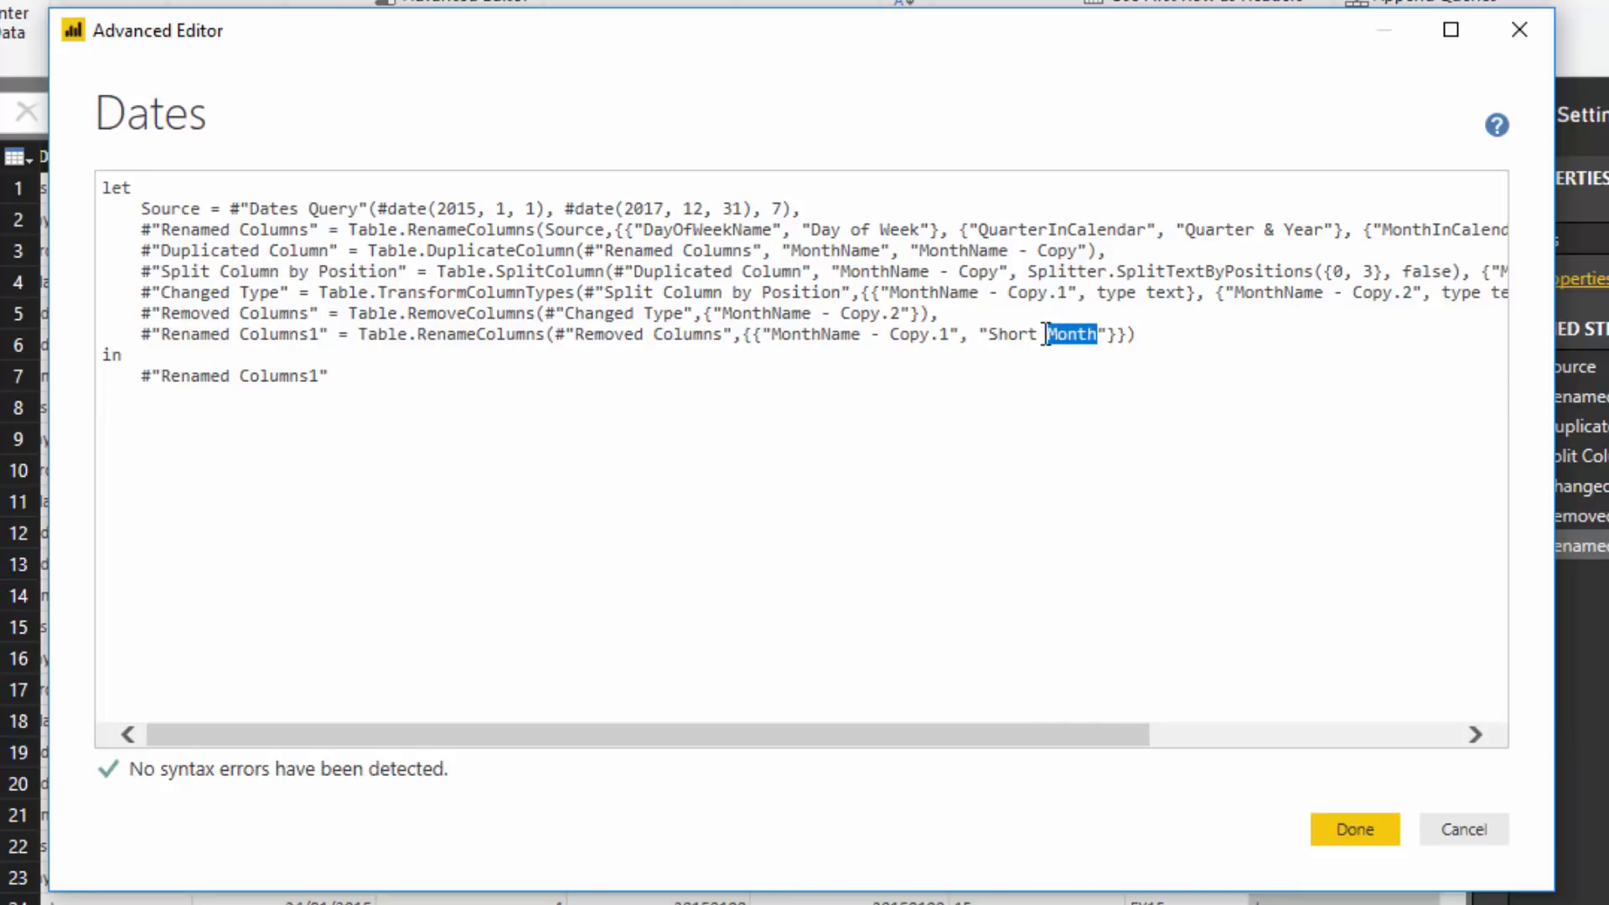
pyautogui.click(1040, 335)
pyautogui.write('e')
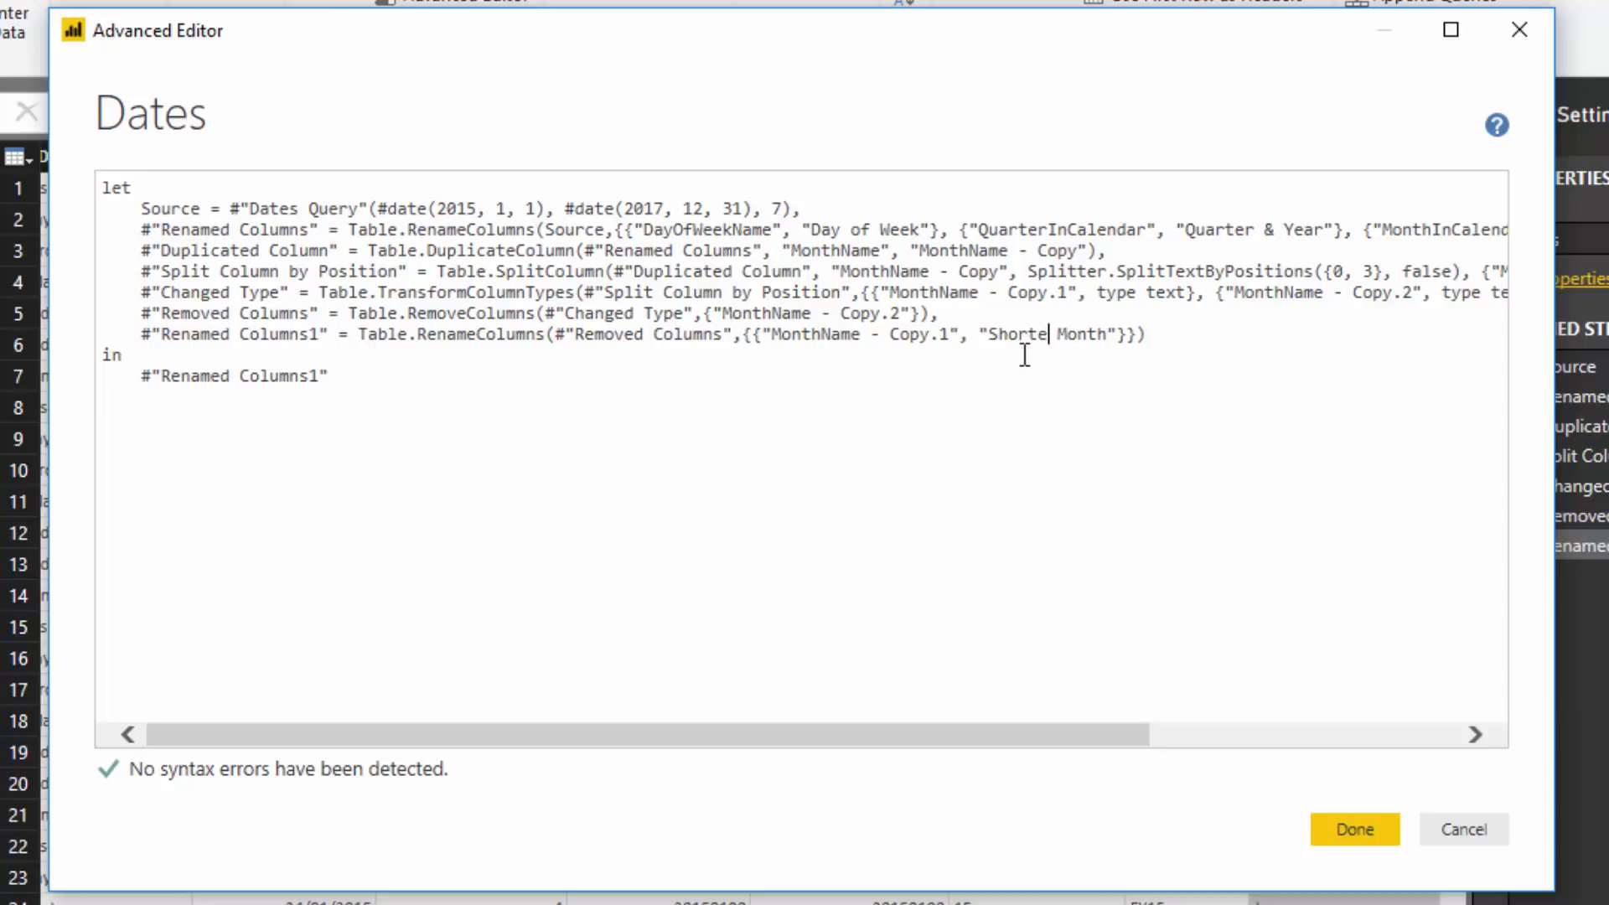
pyautogui.press('BackSpace')
pyautogui.press('BackSpace')
pyautogui.press('BackSpace')
pyautogui.press('BackSpace')
pyautogui.press('BackSpace')
pyautogui.press('BackSpace')
pyautogui.write('Sht')
pyautogui.press('Return')
pyautogui.press('BackSpace')
pyautogui.hotkey('shift', 'Left')
pyautogui.write('ort')
pyautogui.press('Right')
pyautogui.press('Right')
pyautogui.press('Right')
pyautogui.hotkey('shift', 'Left')
pyautogui.hotkey('shift', 'Right')
pyautogui.press('BackSpace')
pyautogui.click(1360, 830)
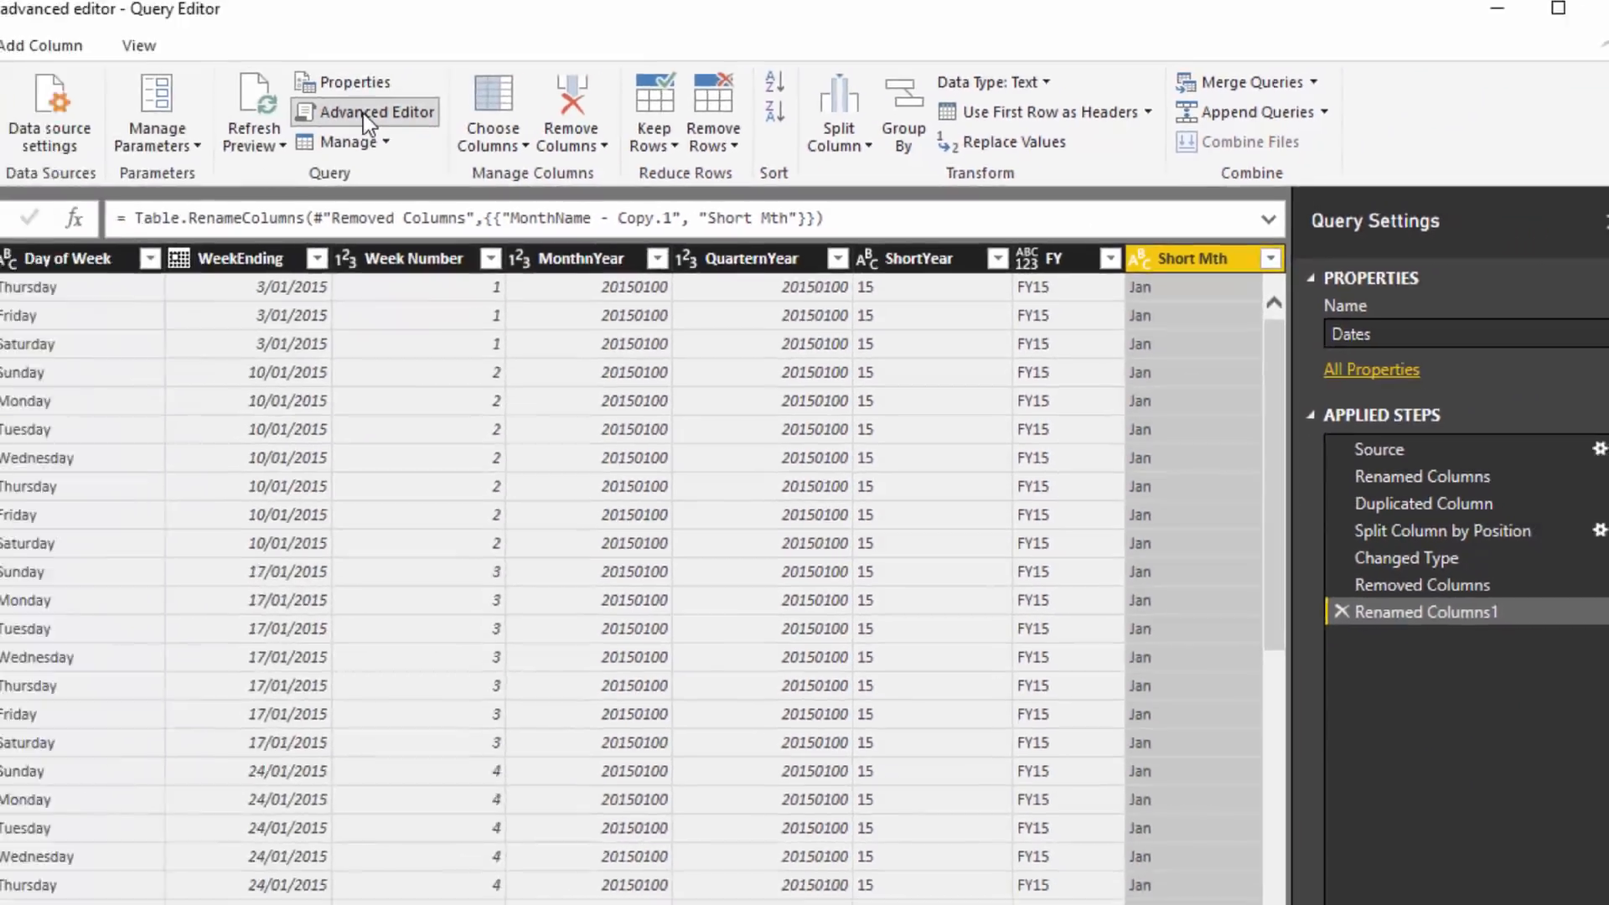
# Review the edited M code without changing it, and move the Short Mth column directly after MonthName.
pyautogui.click(548, 132)
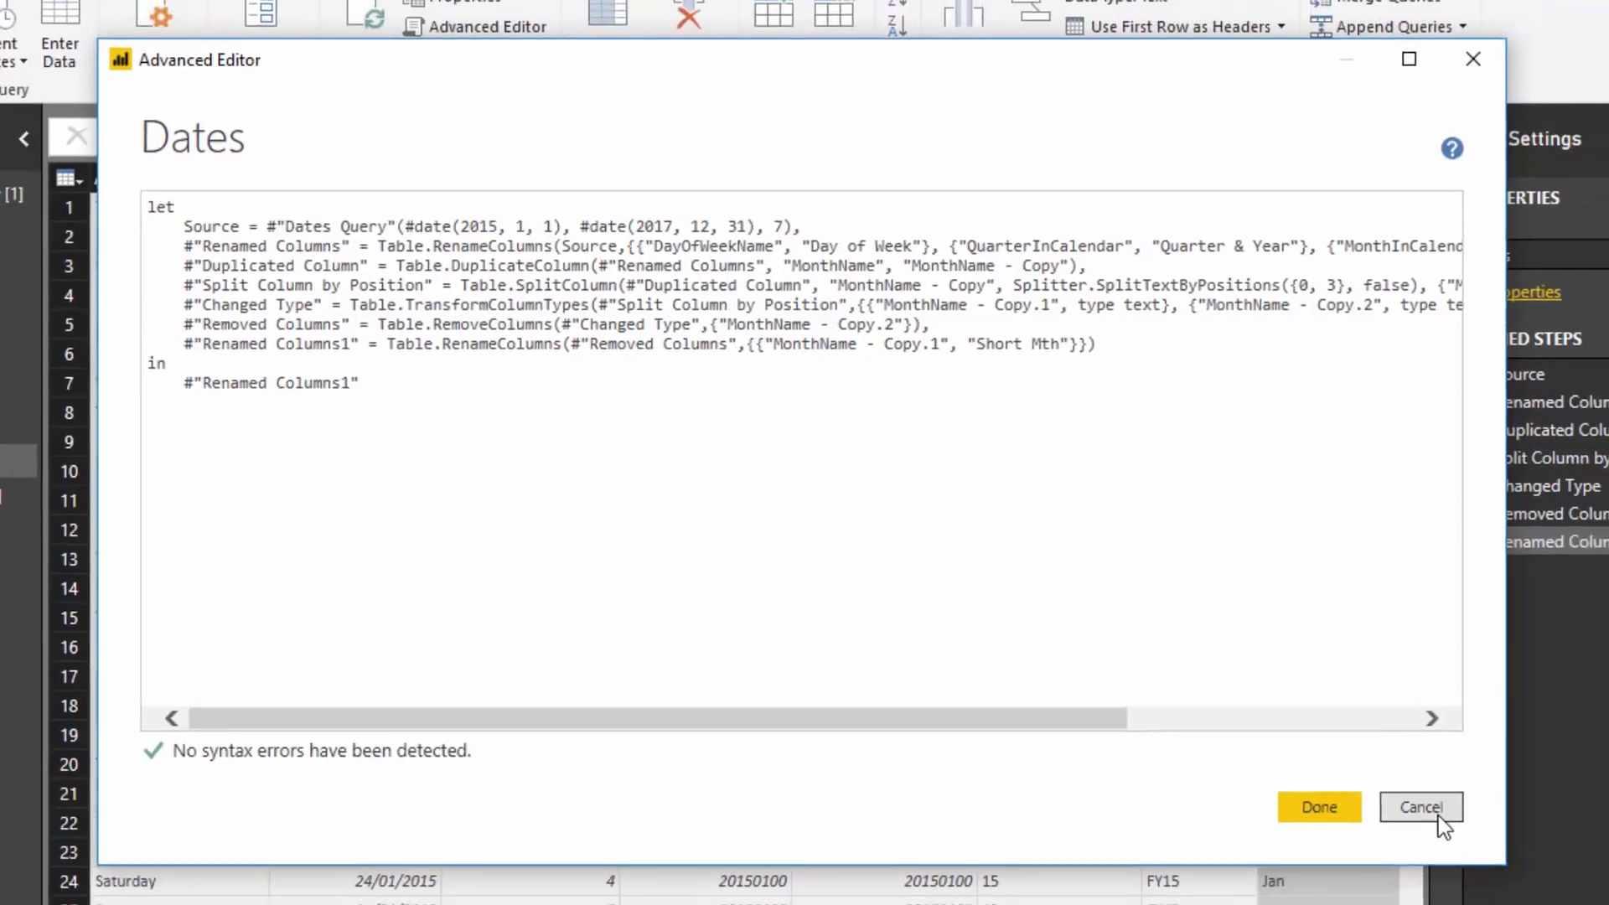
pyautogui.click(1482, 841)
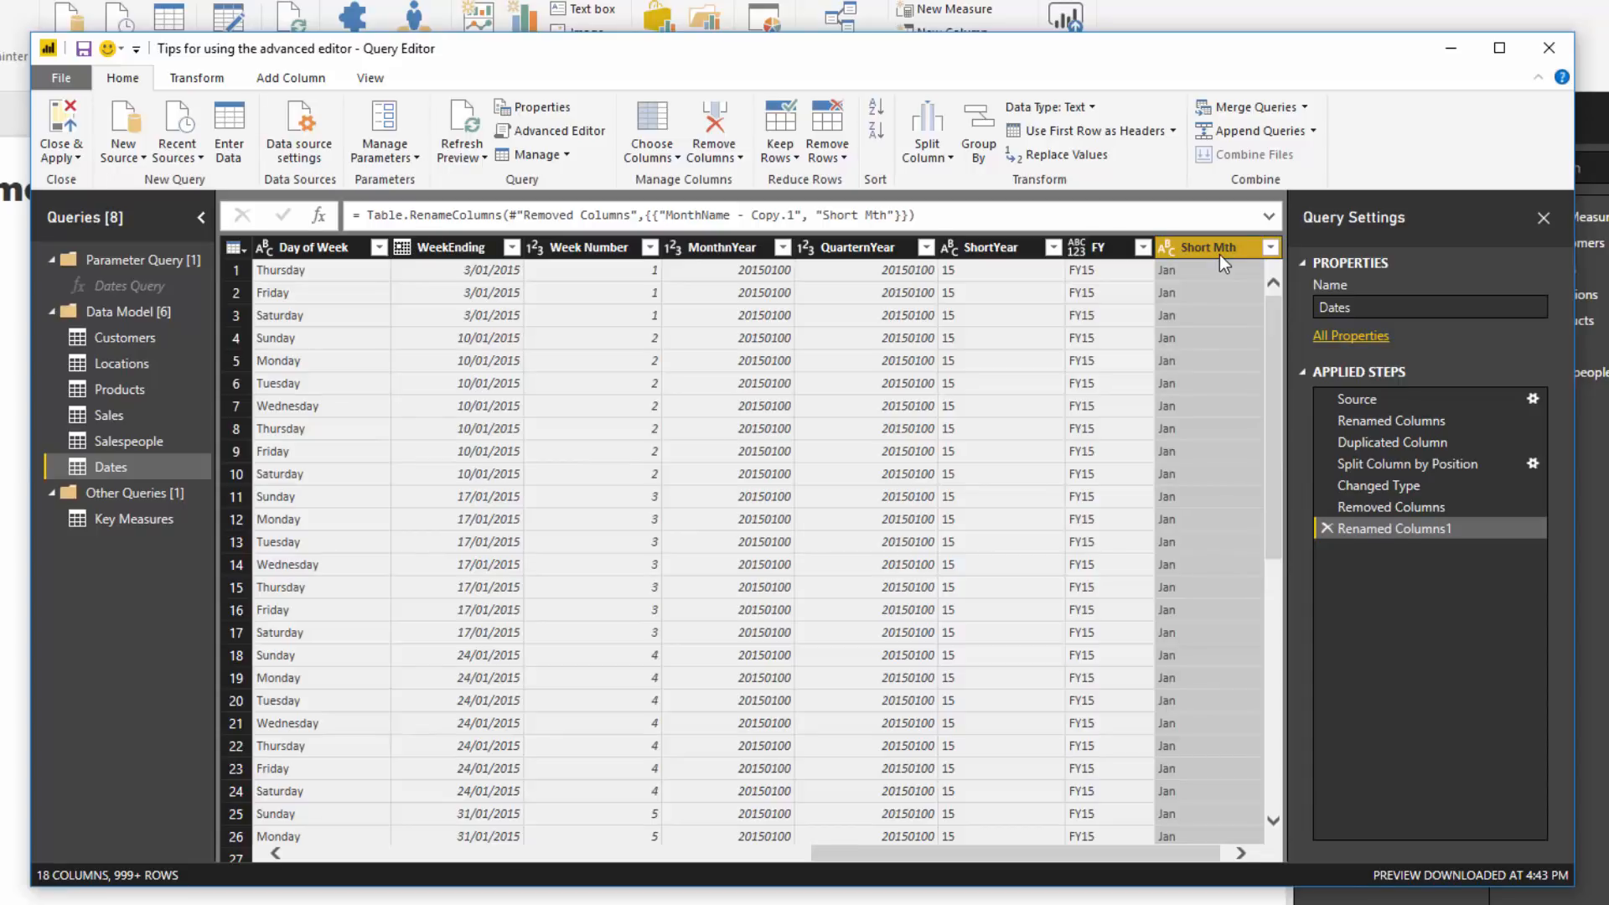
pyautogui.moveTo(1223, 249); pyautogui.dragTo(418, 278)
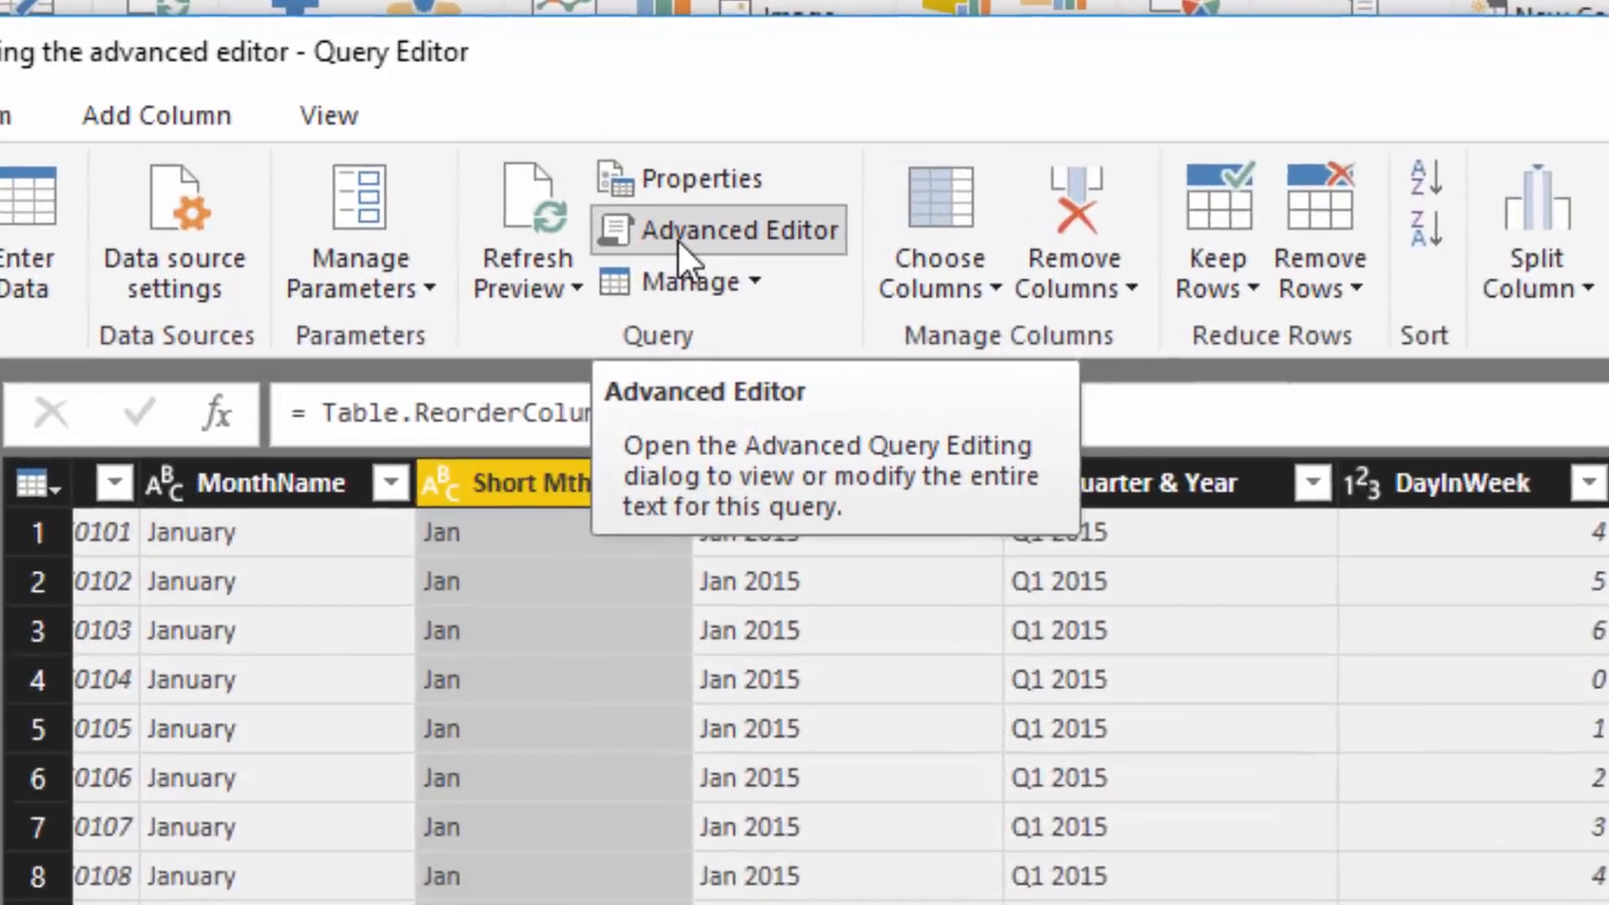
# Examine the Reordered Columns line and its column order in the Dates query's M code, and close it without changes.
pyautogui.click(531, 134)
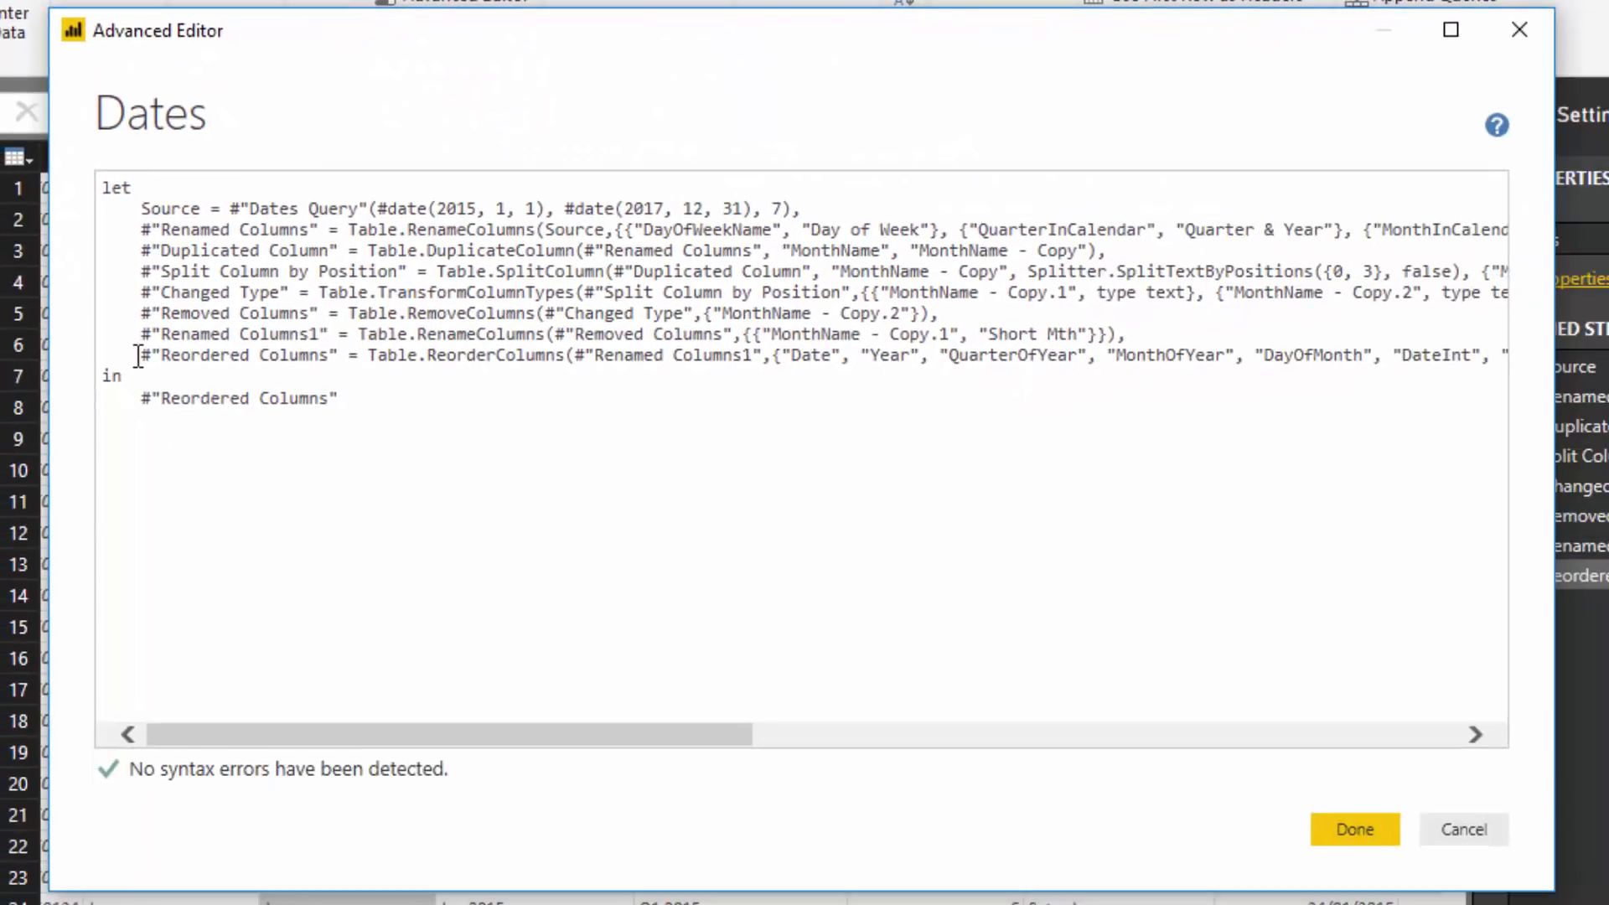
pyautogui.moveTo(178, 700); pyautogui.dragTo(964, 696)
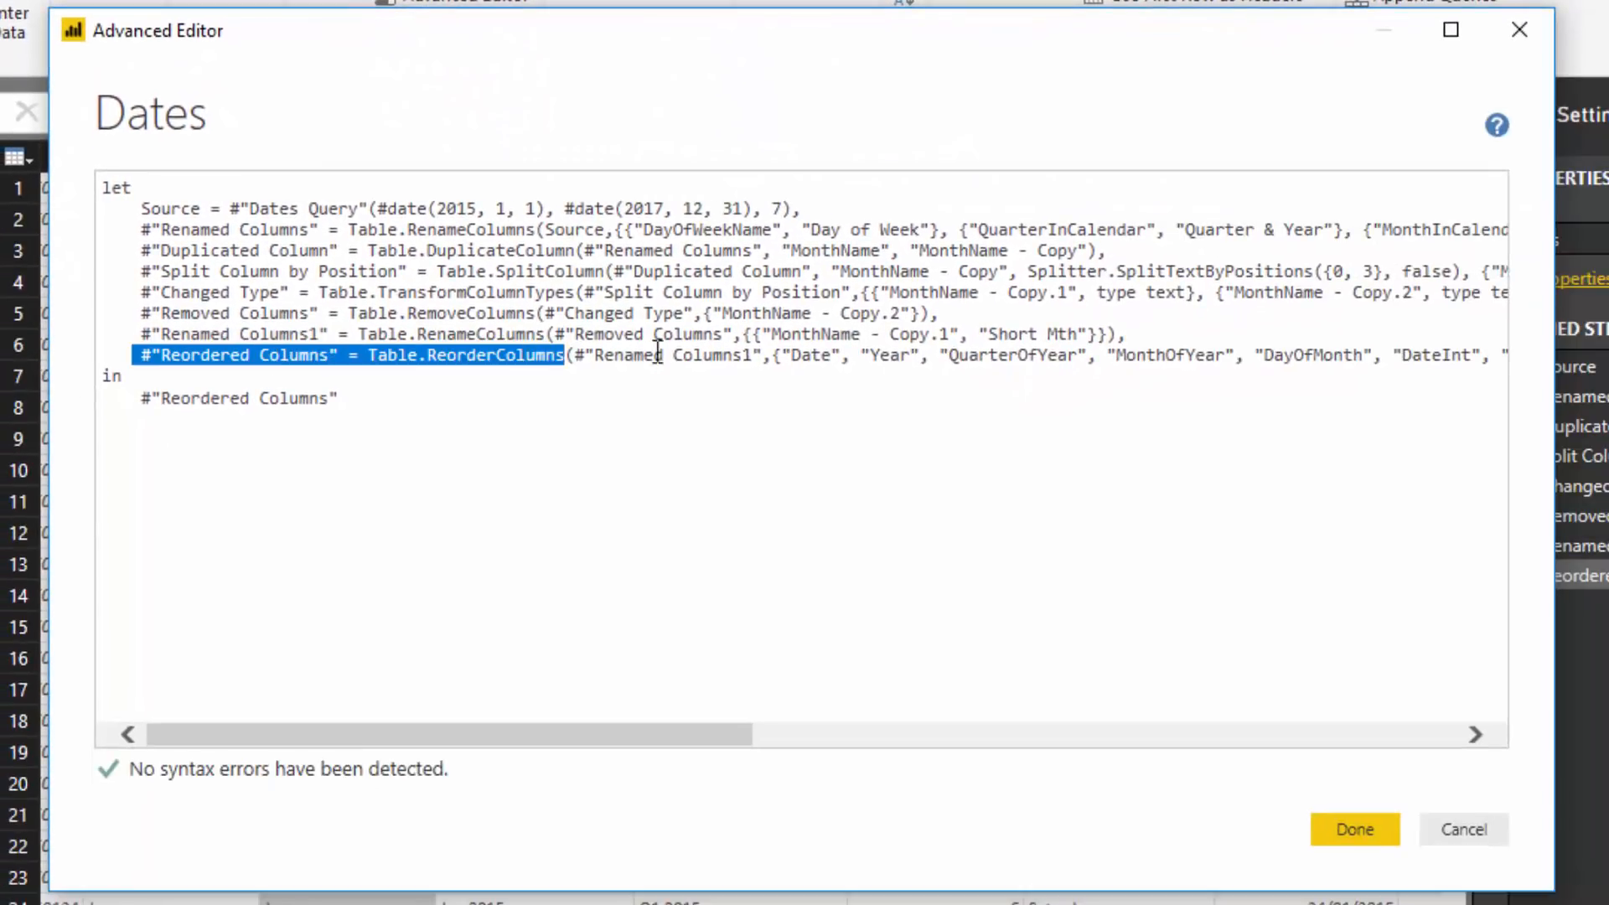
pyautogui.moveTo(658, 352); pyautogui.dragTo(810, 354)
pyautogui.moveTo(532, 735); pyautogui.dragTo(684, 715)
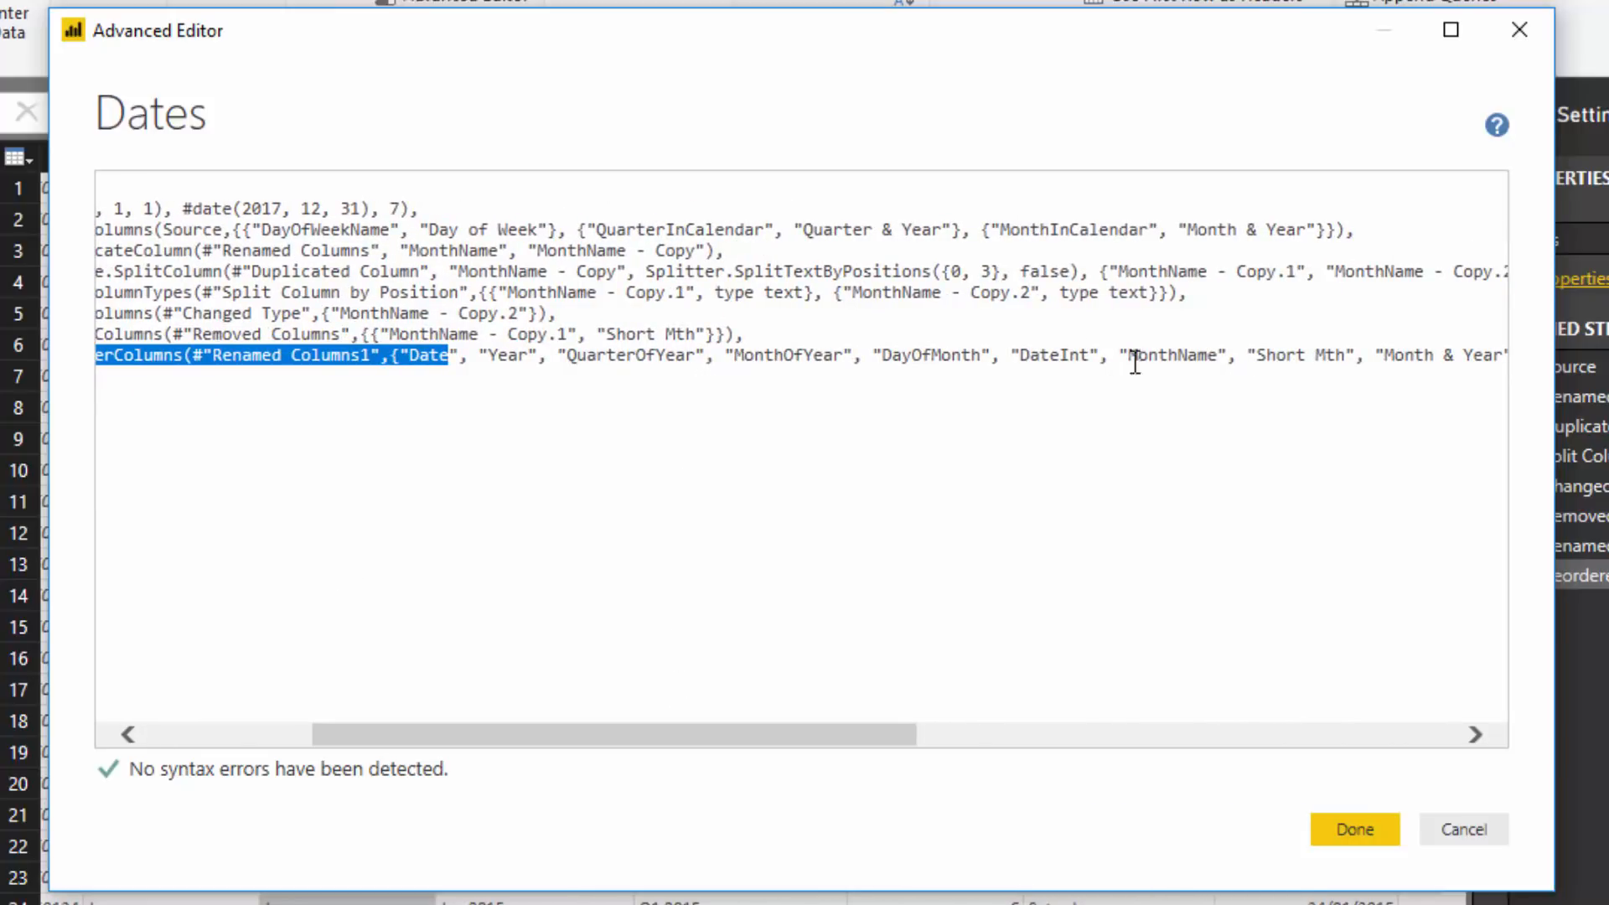
pyautogui.moveTo(654, 744); pyautogui.dragTo(489, 743)
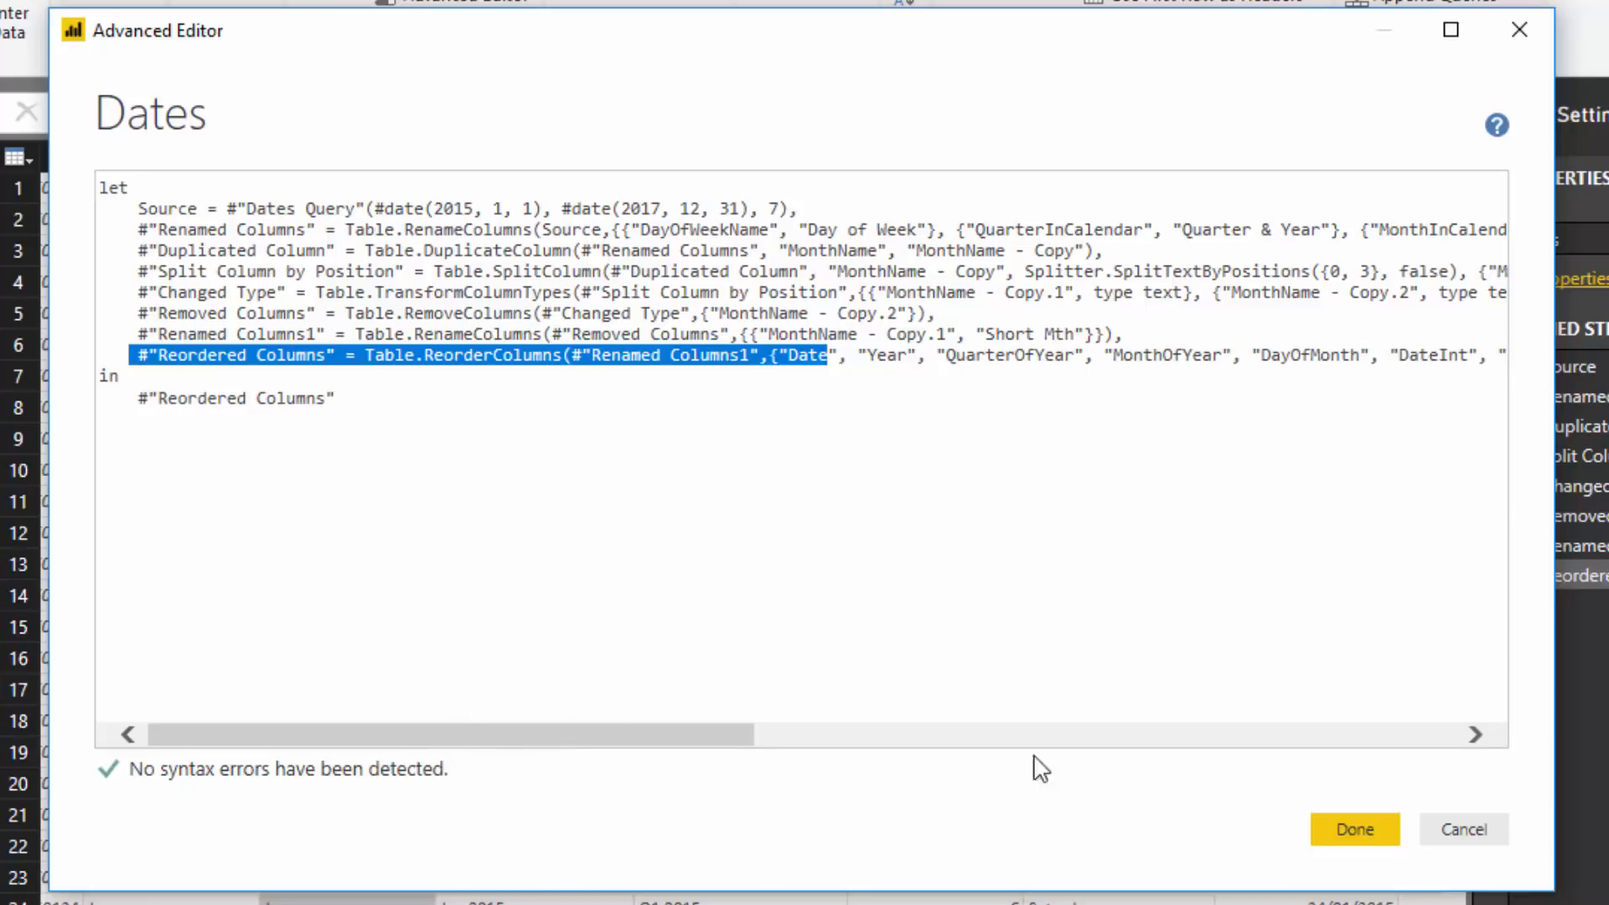
pyautogui.click(1434, 823)
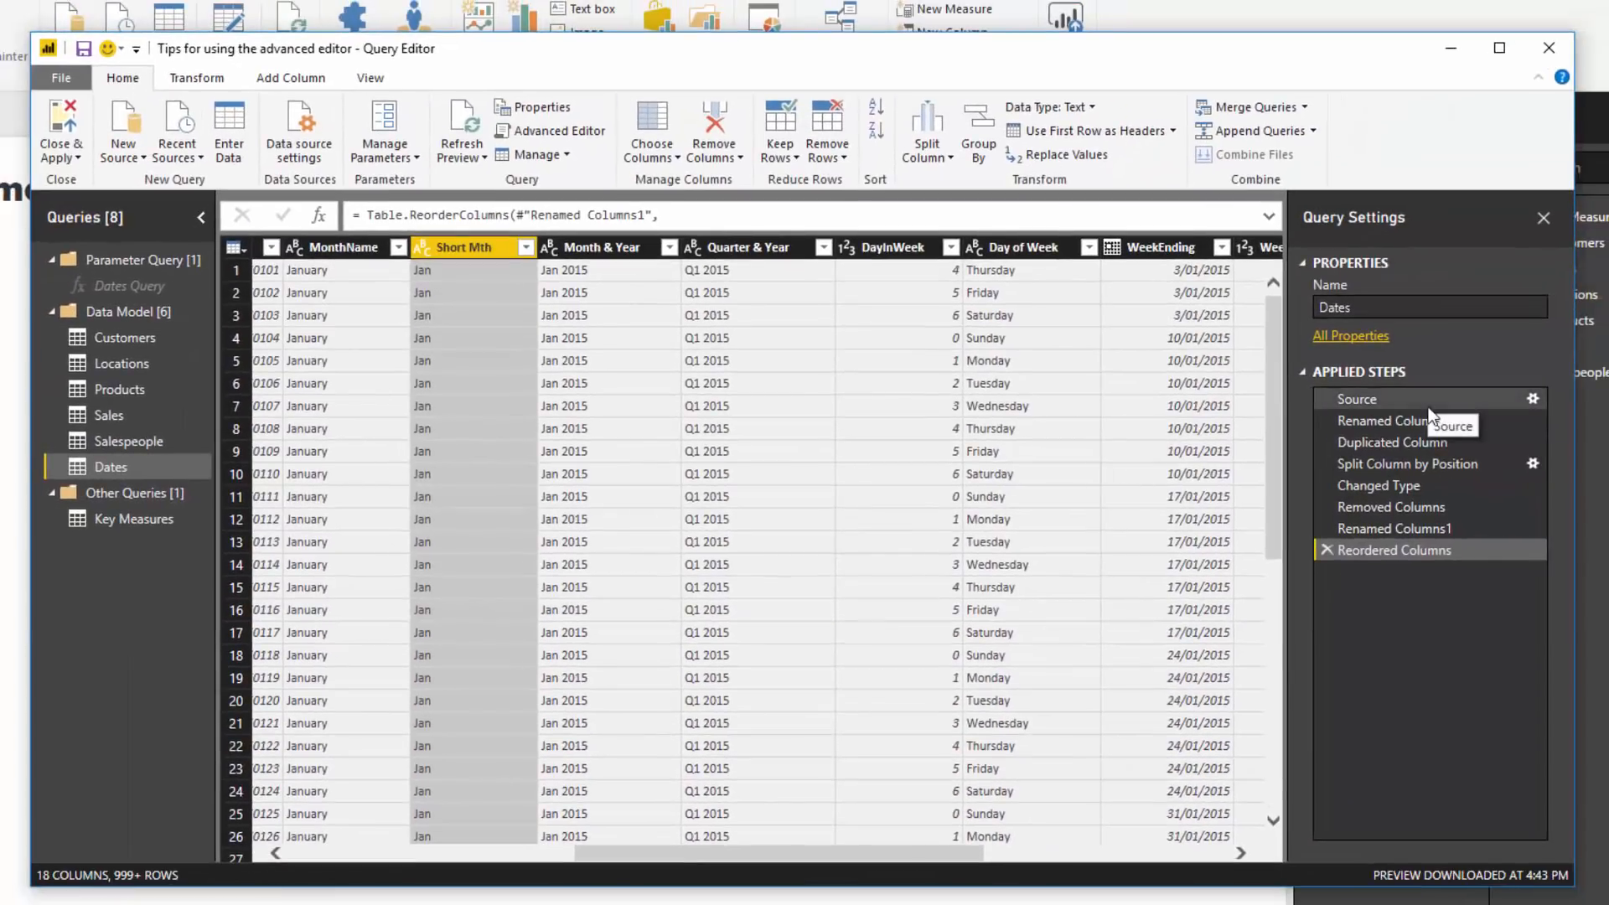
# At the first Renamed Columns step of the Dates query, rename the WeekEnding column to "Week Ending" and allow the intermediate change.
pyautogui.click(1417, 420)
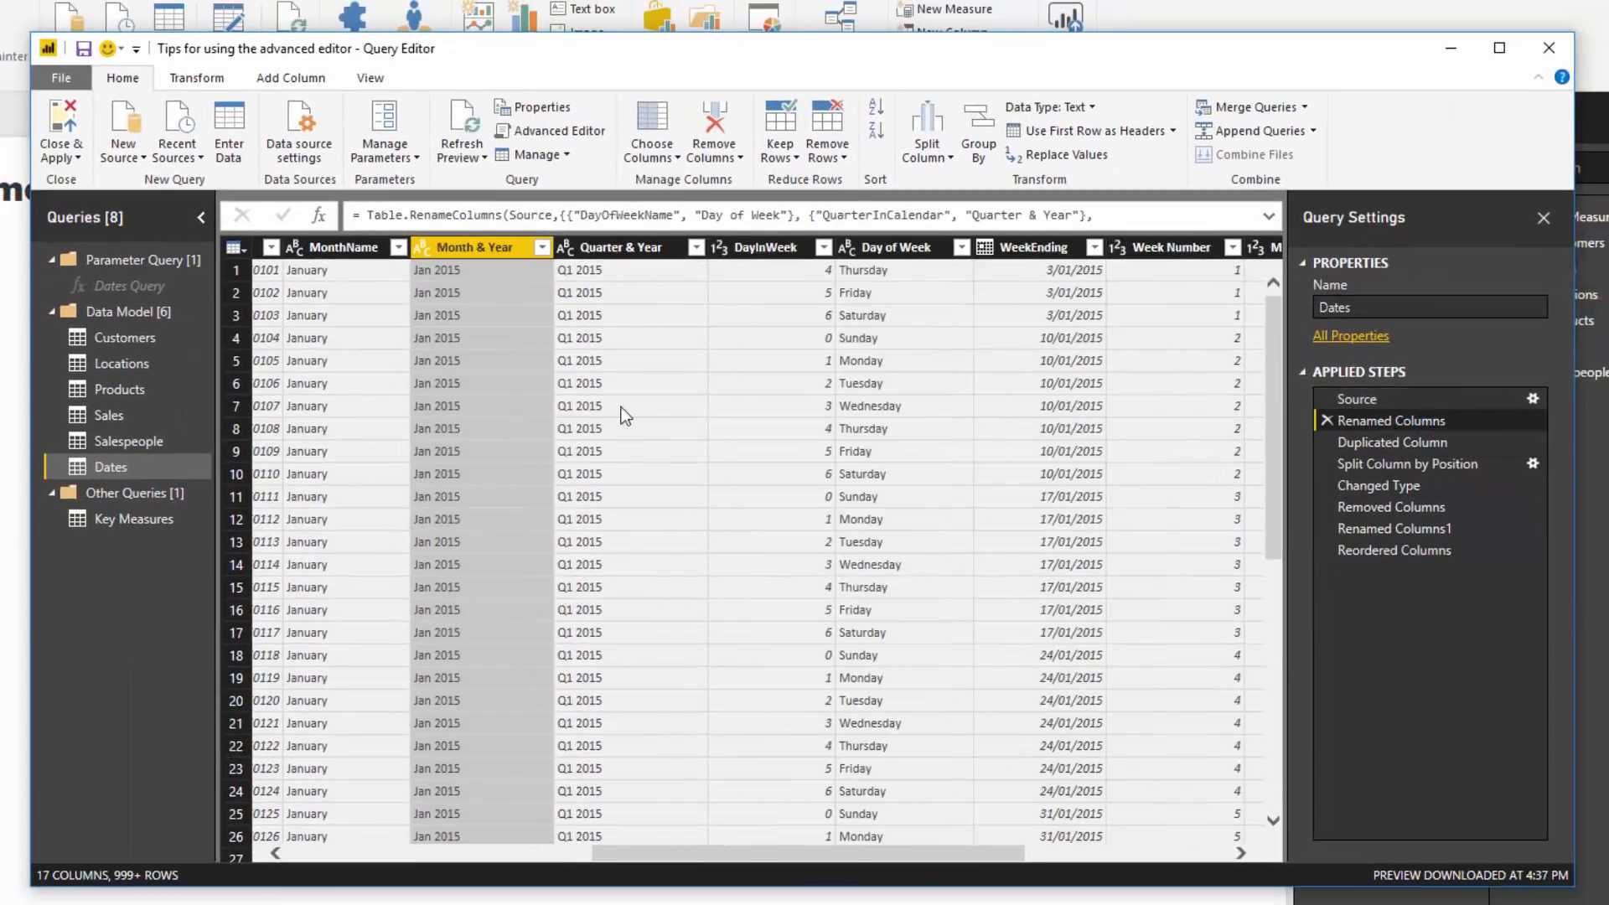
pyautogui.moveTo(637, 857); pyautogui.dragTo(756, 858)
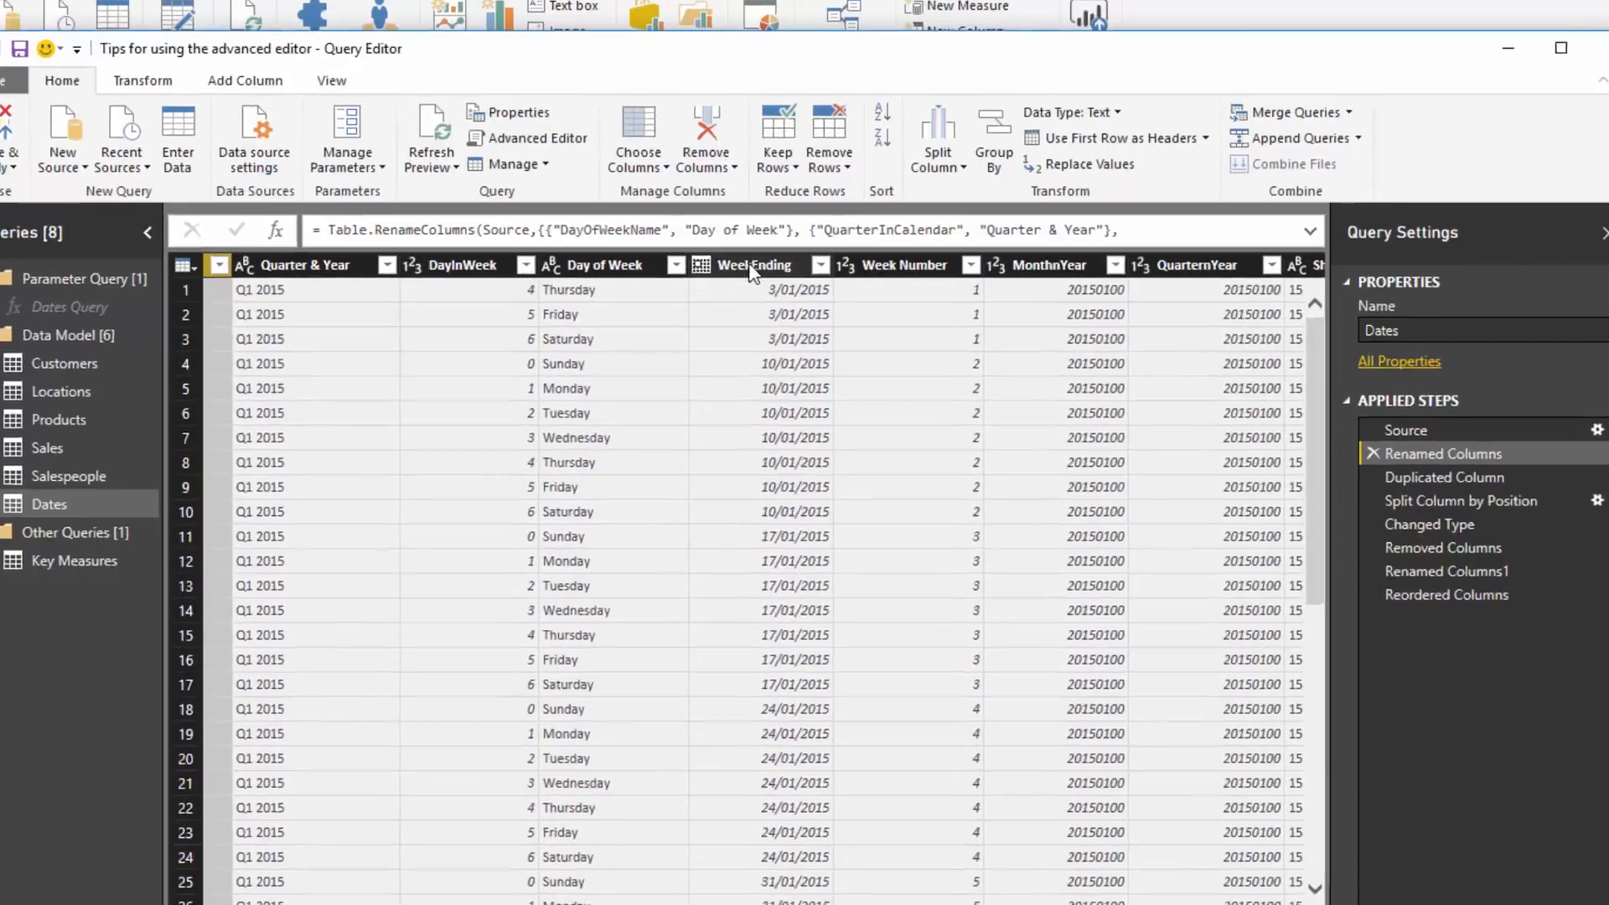
pyautogui.doubleClick(702, 245)
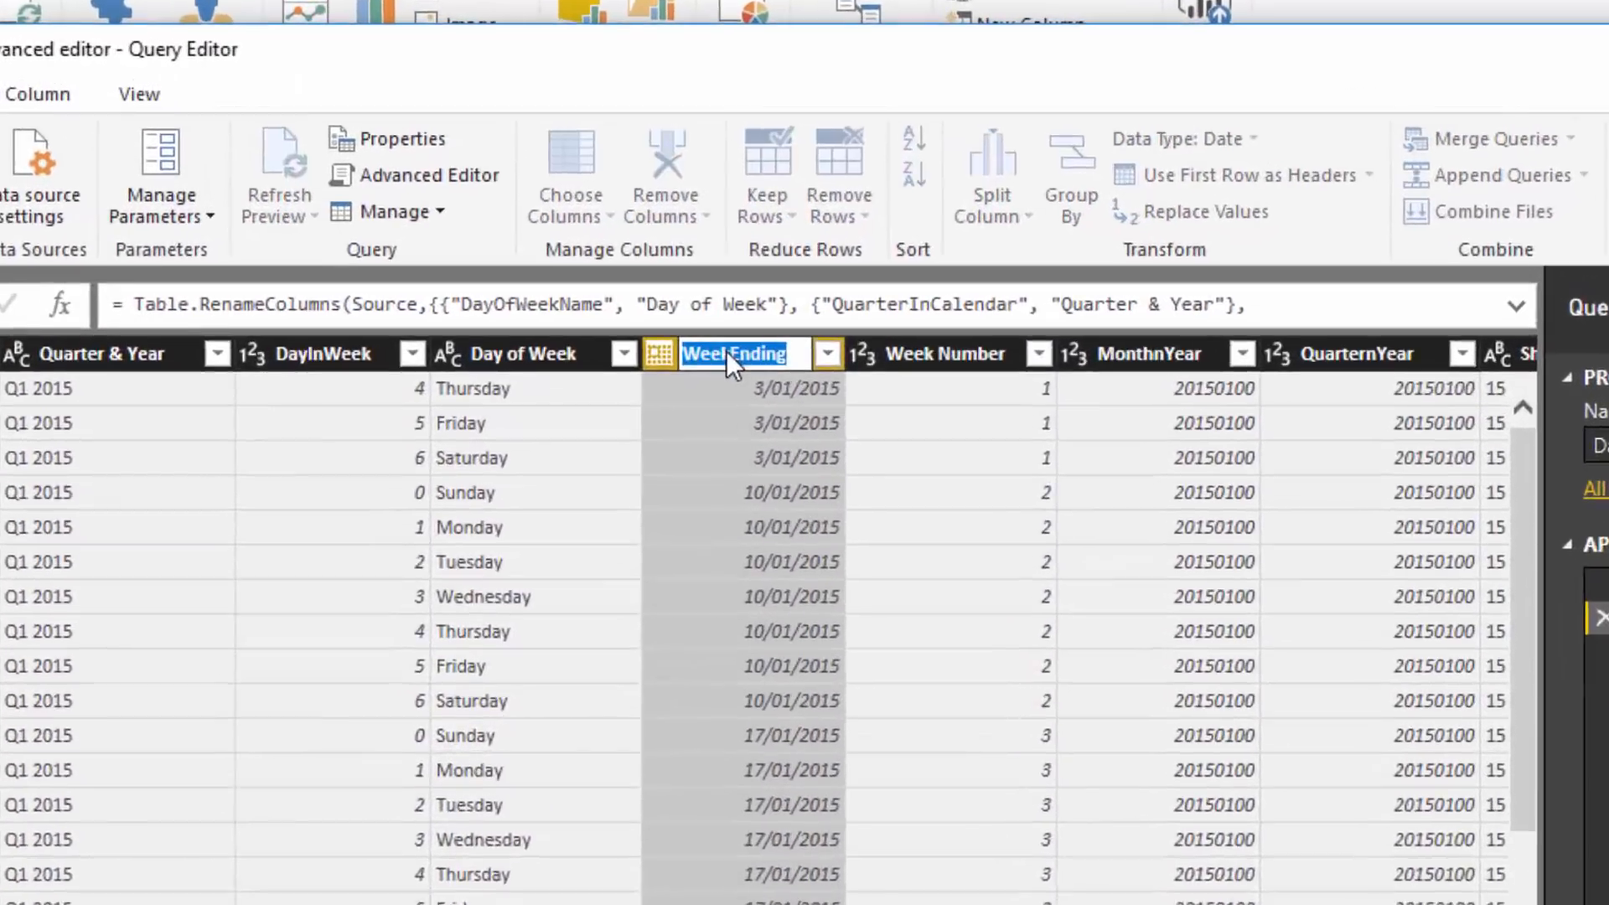
pyautogui.click(726, 353)
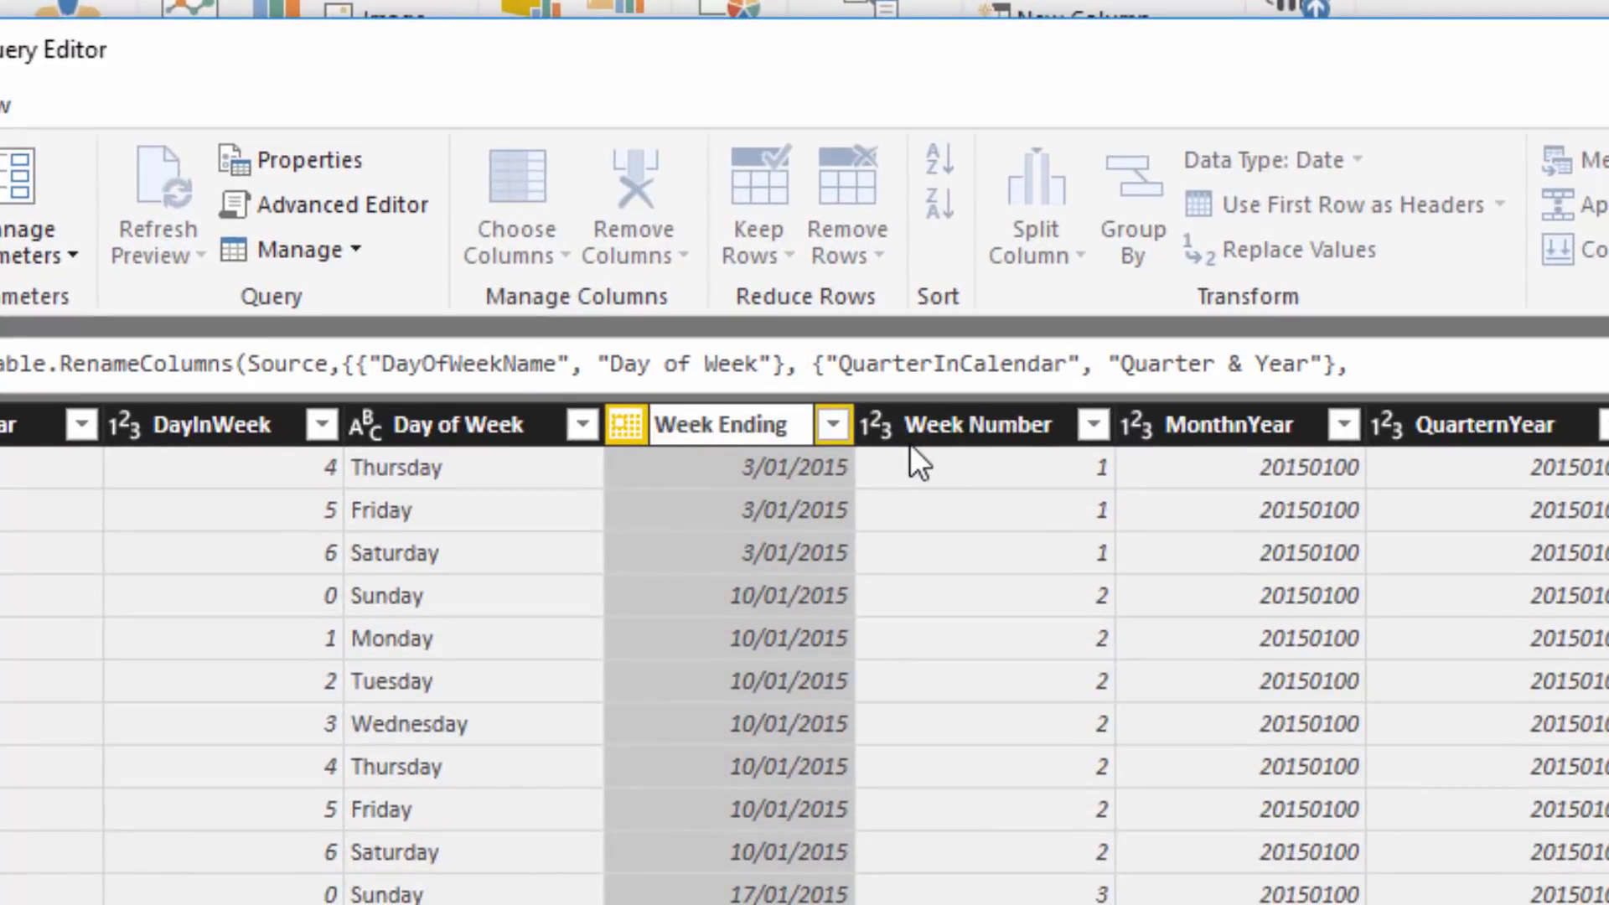
pyautogui.press('Return')
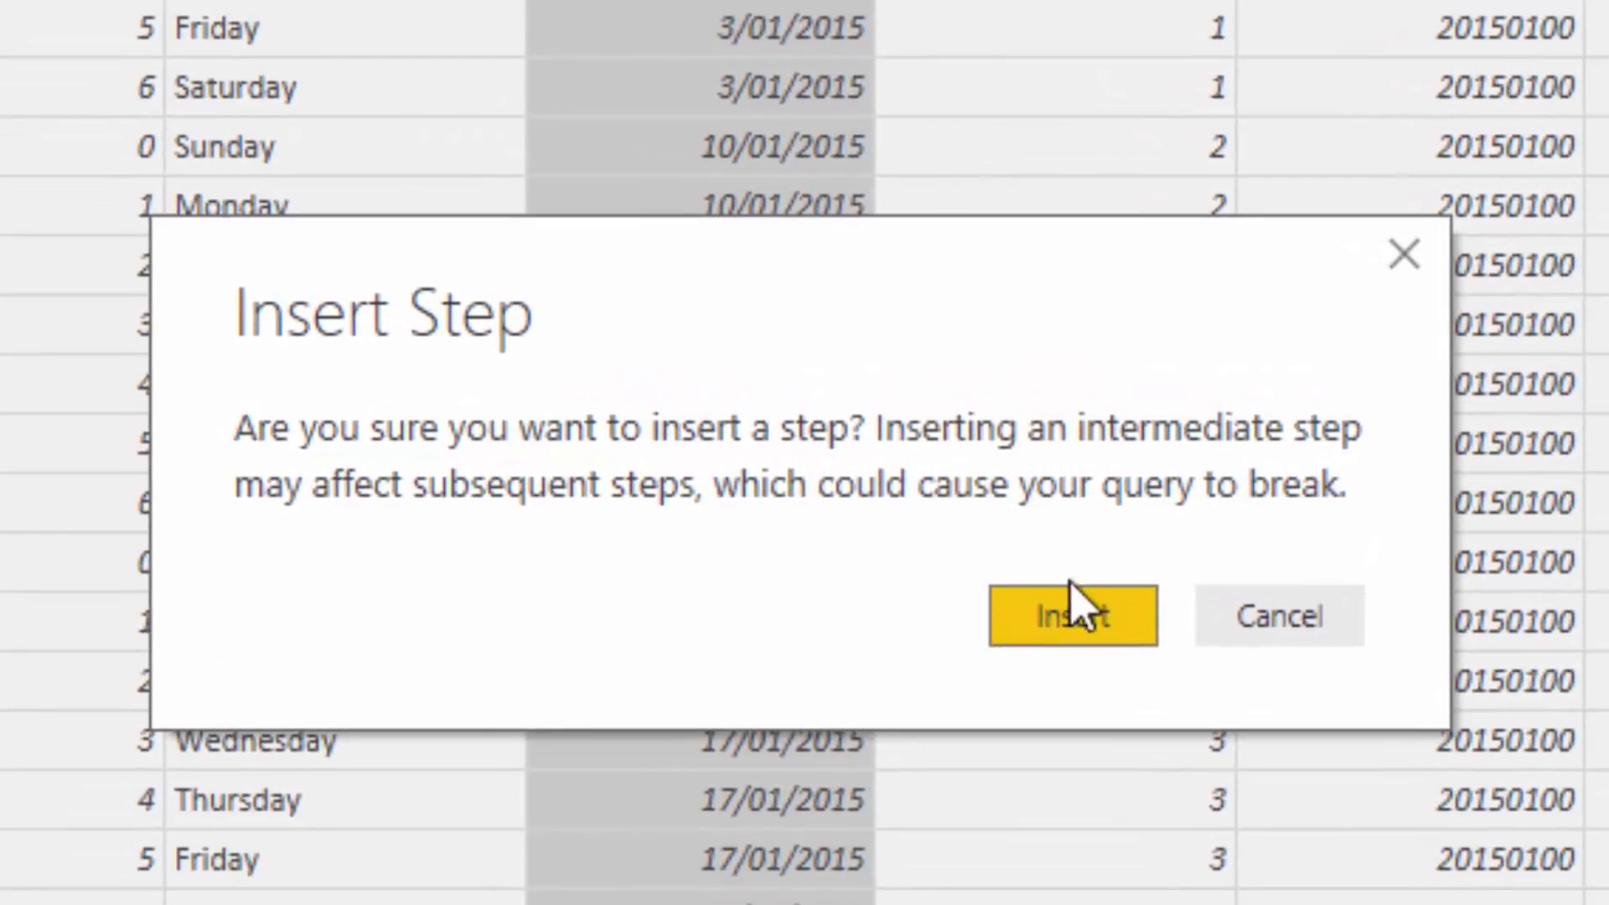
pyautogui.click(1060, 647)
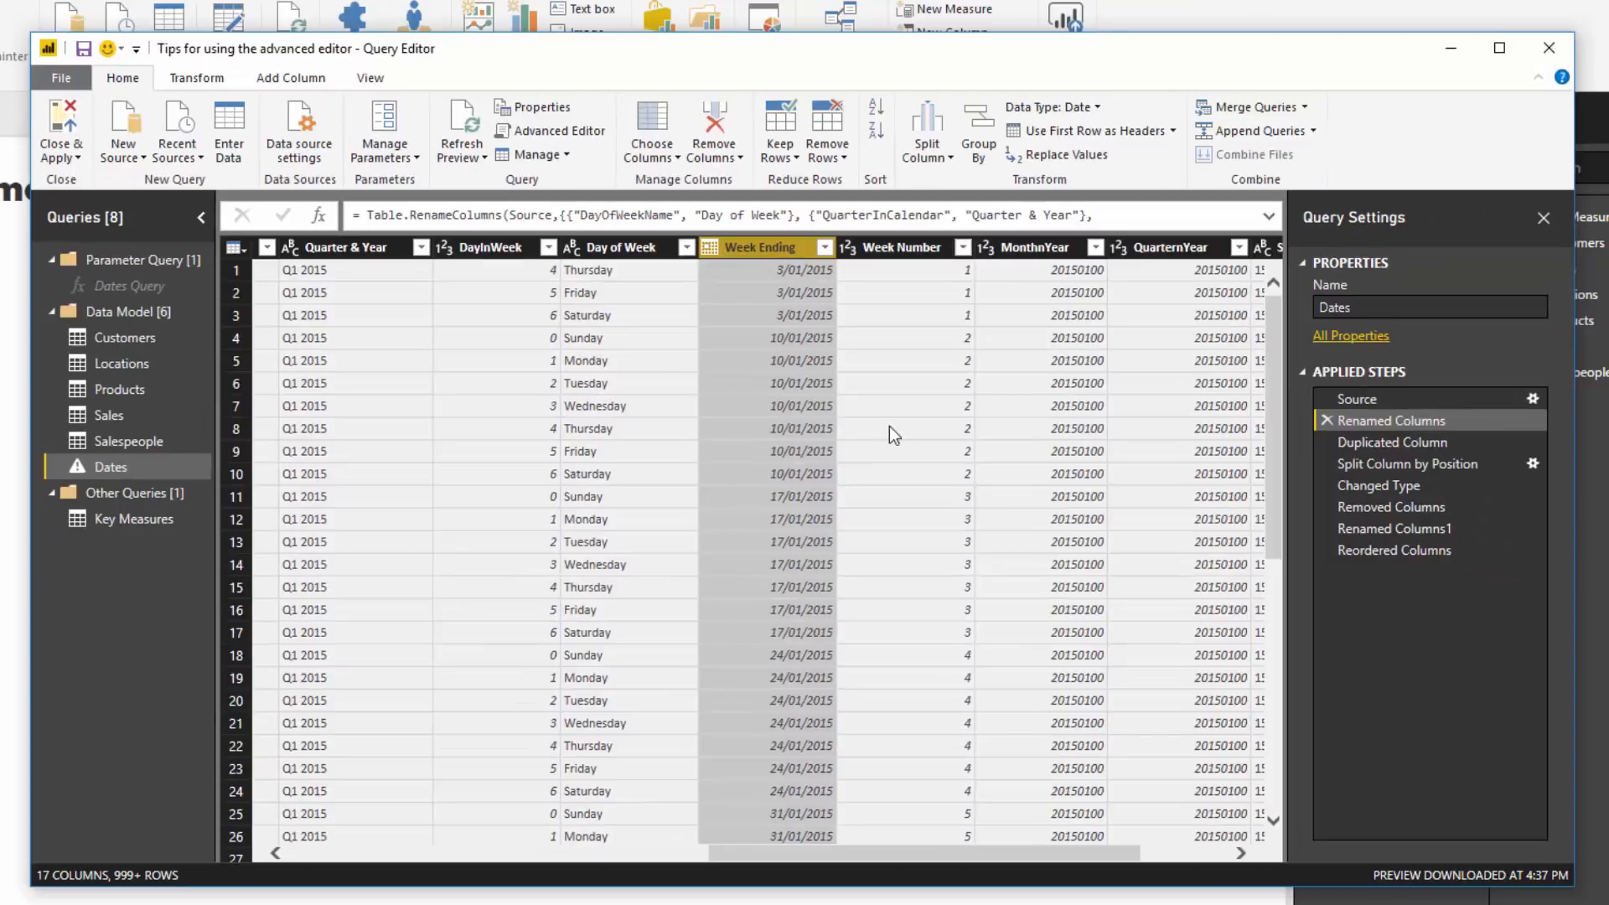
# Check the error at the Reordered Columns step, correct the column name to "Week Ending" in that line of M code, and apply the edit.
pyautogui.click(1401, 550)
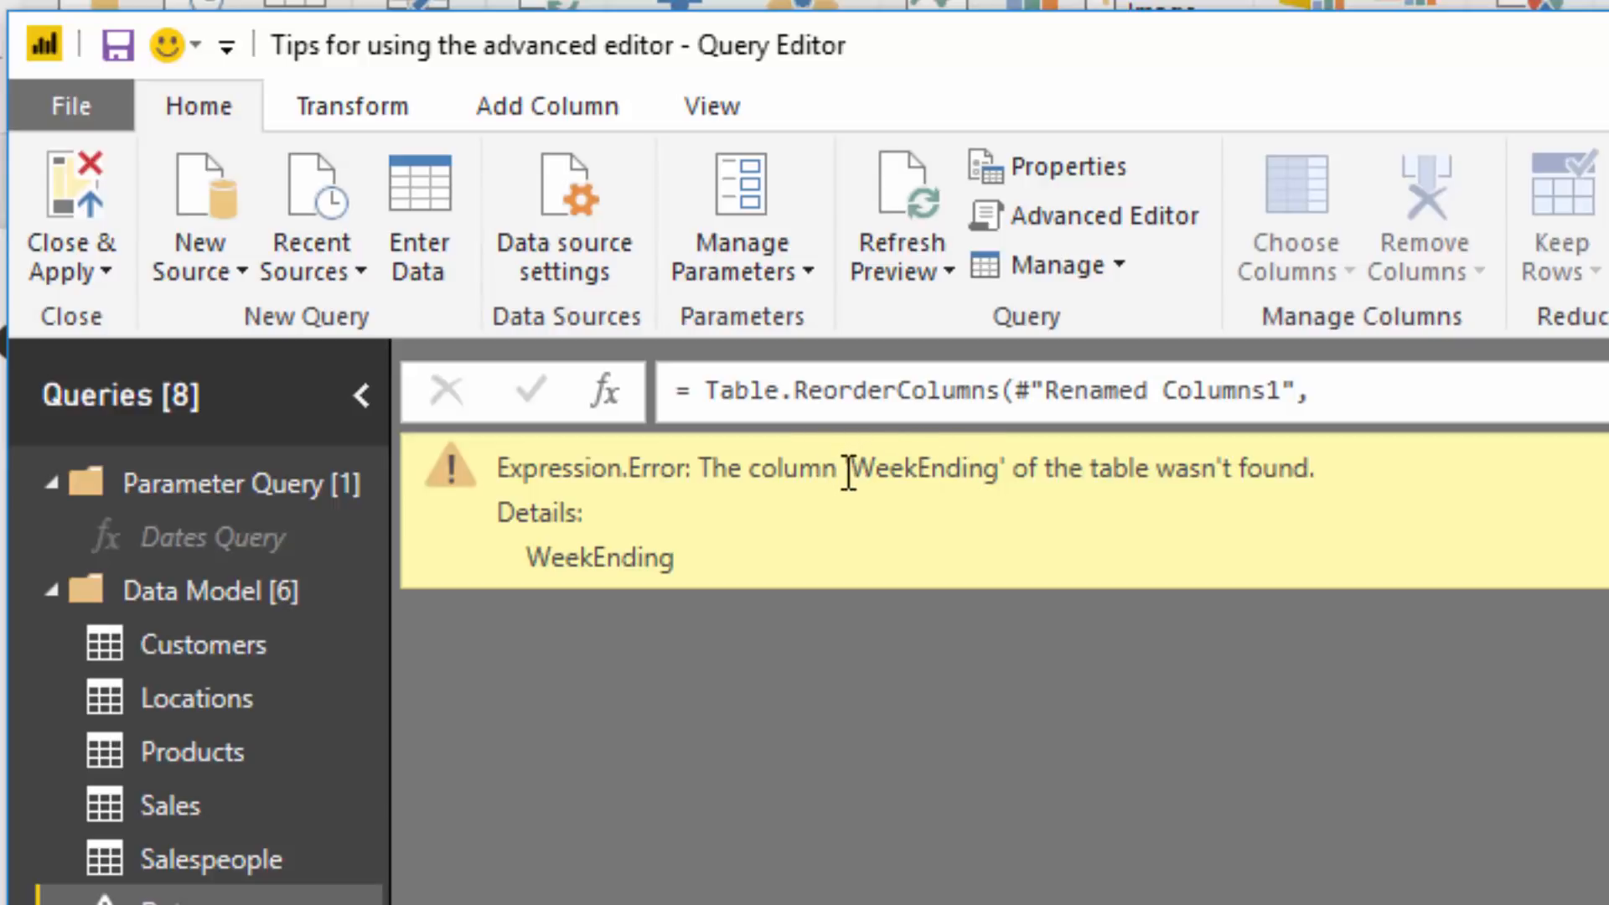
pyautogui.moveTo(846, 472); pyautogui.dragTo(1014, 476)
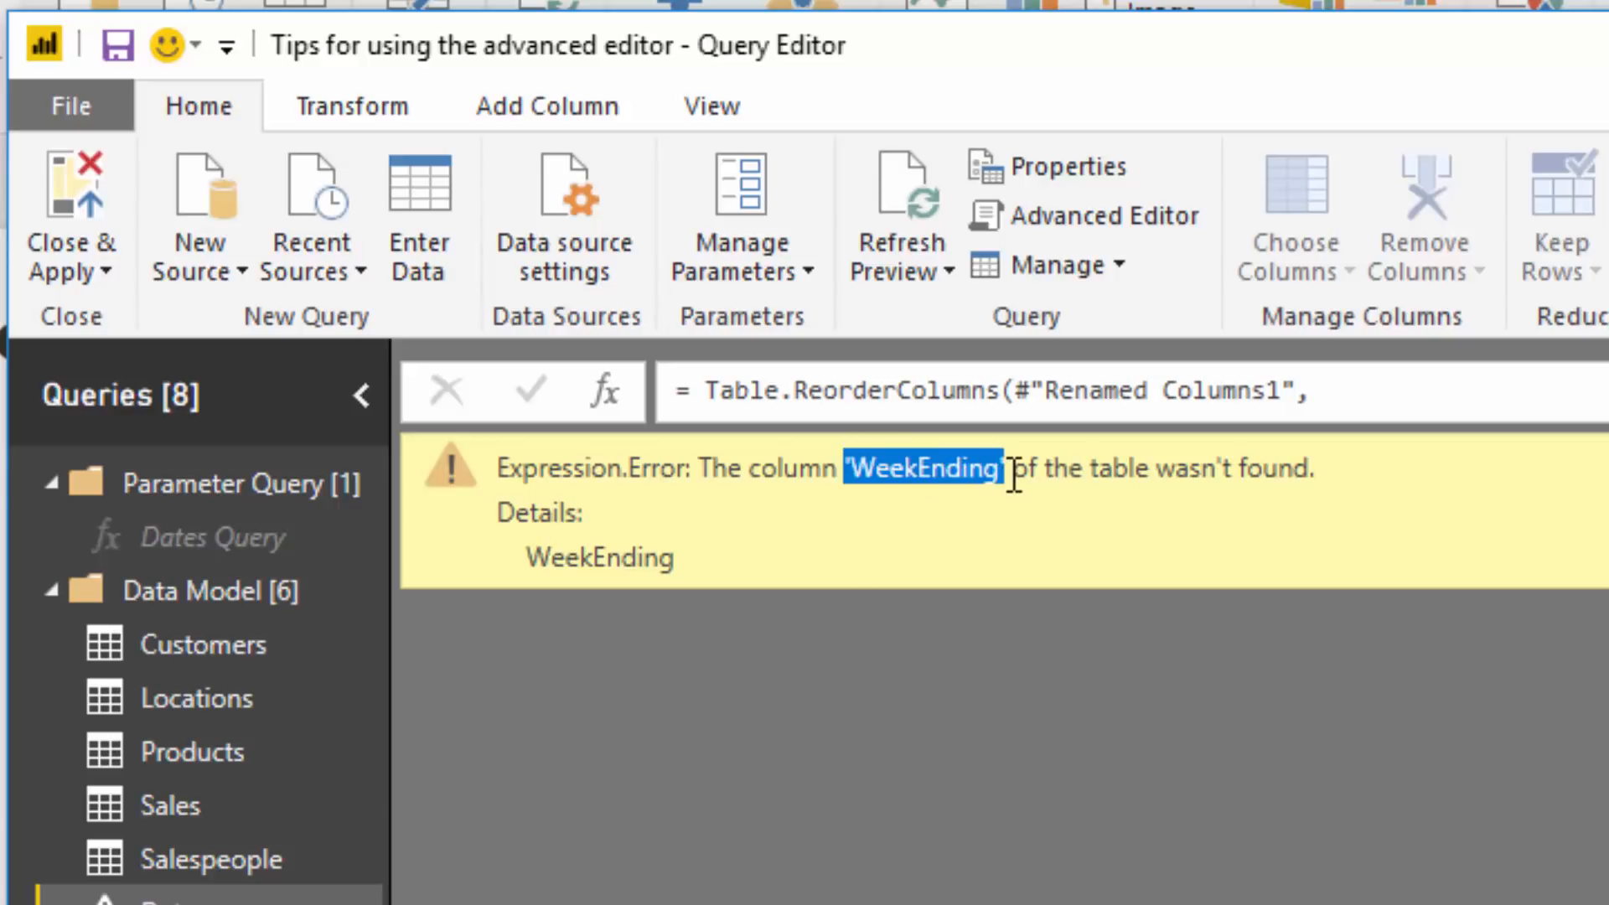
pyautogui.click(1121, 229)
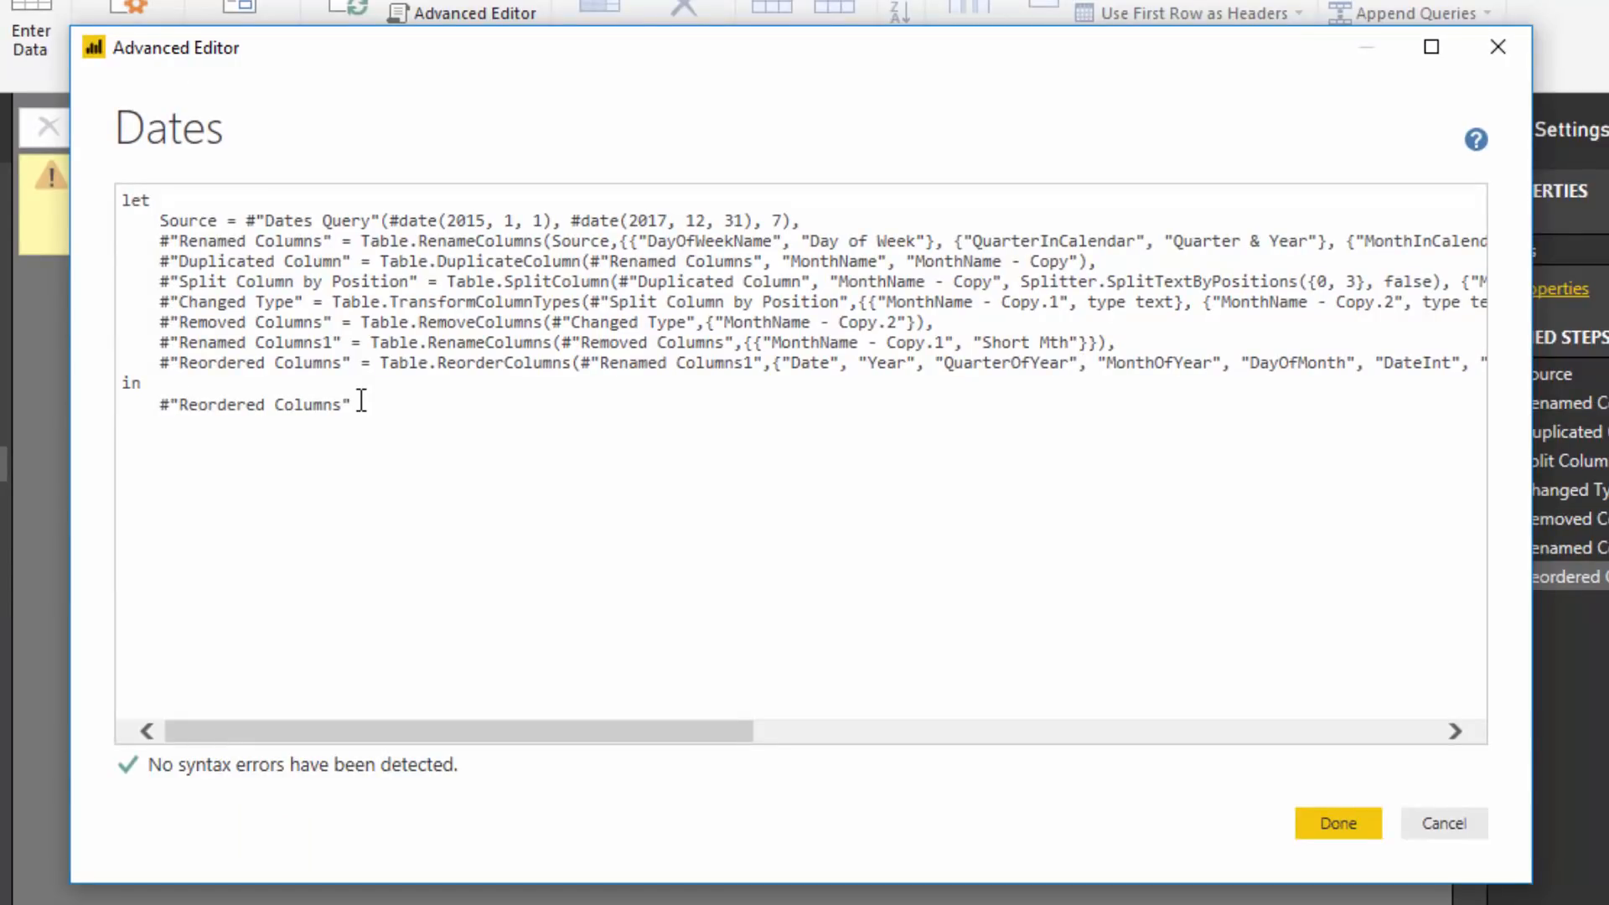
pyautogui.moveTo(143, 362); pyautogui.dragTo(1123, 369)
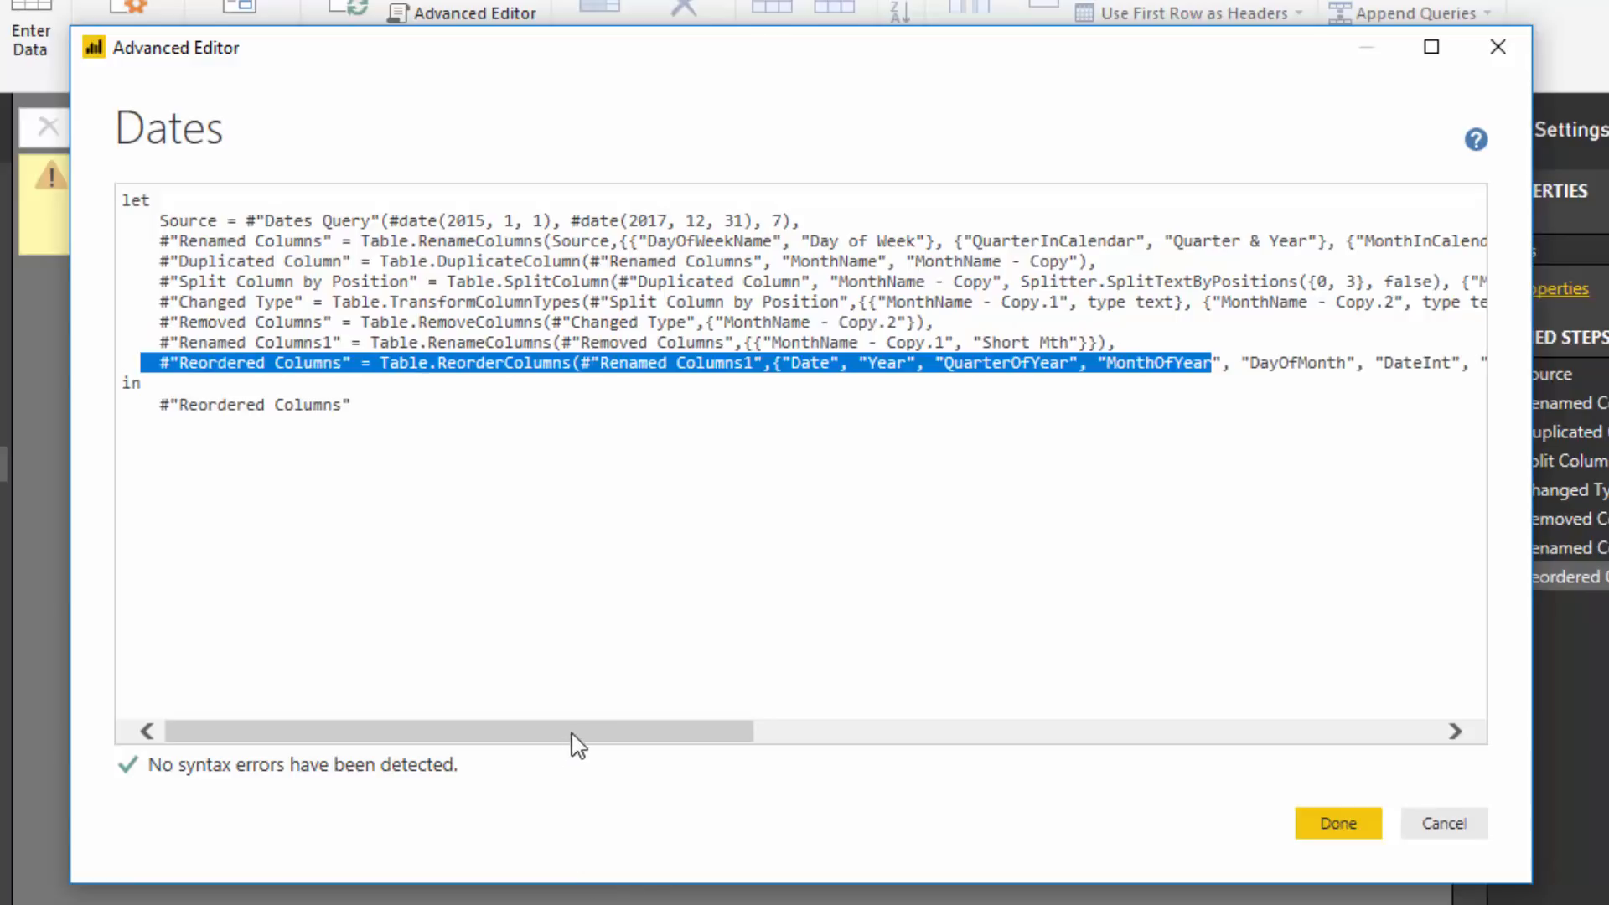
pyautogui.moveTo(578, 744); pyautogui.dragTo(662, 731)
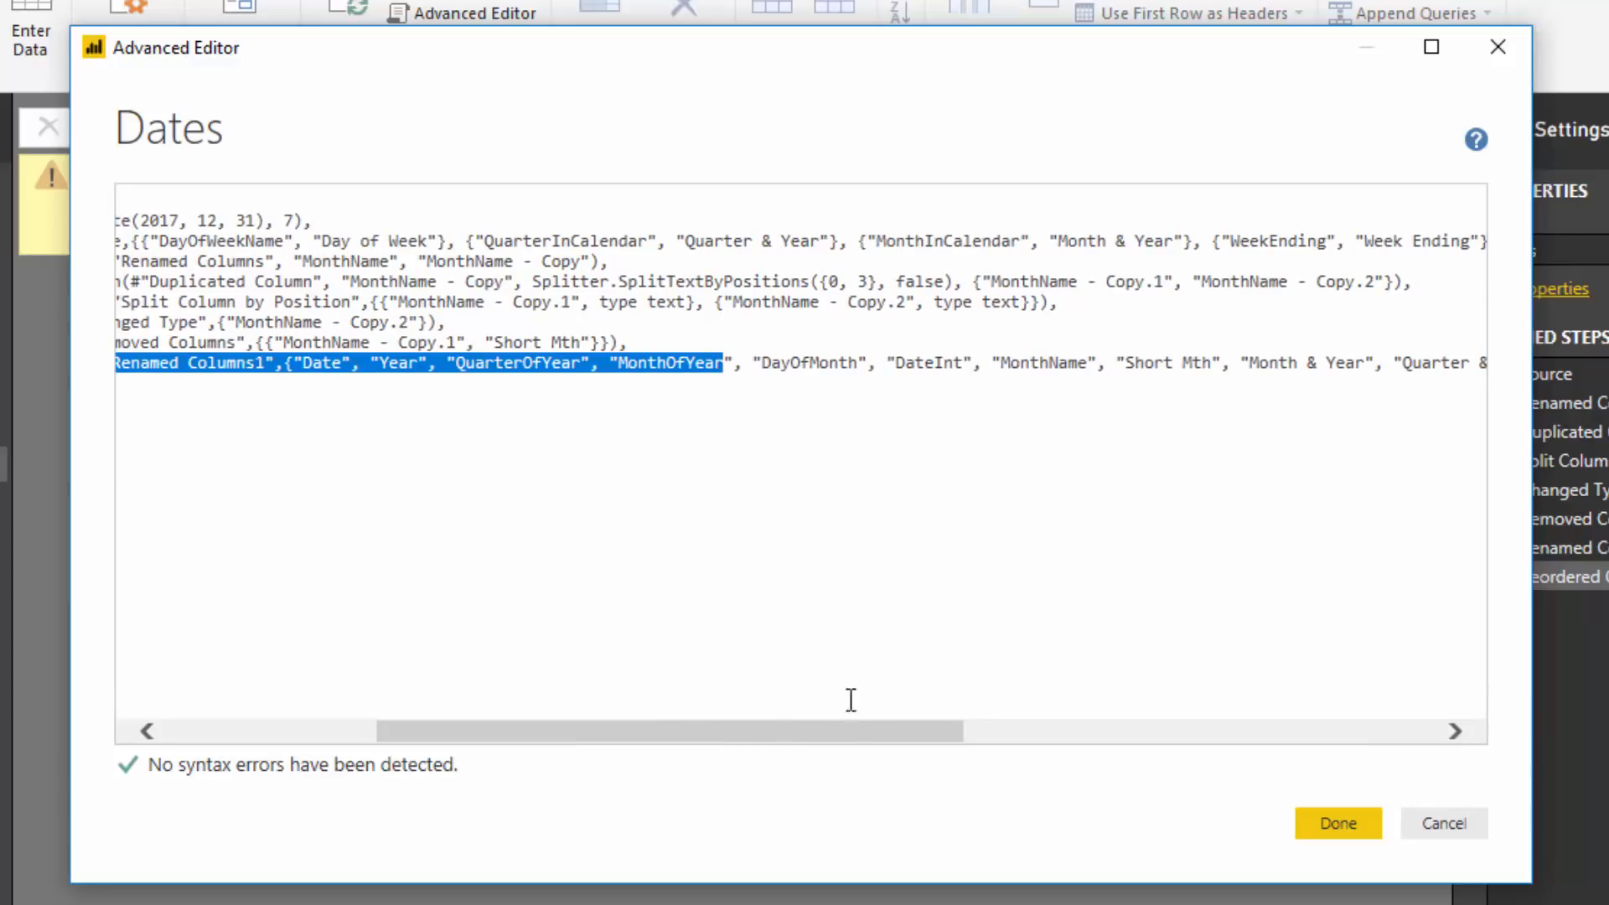
pyautogui.moveTo(841, 735); pyautogui.dragTo(1194, 734)
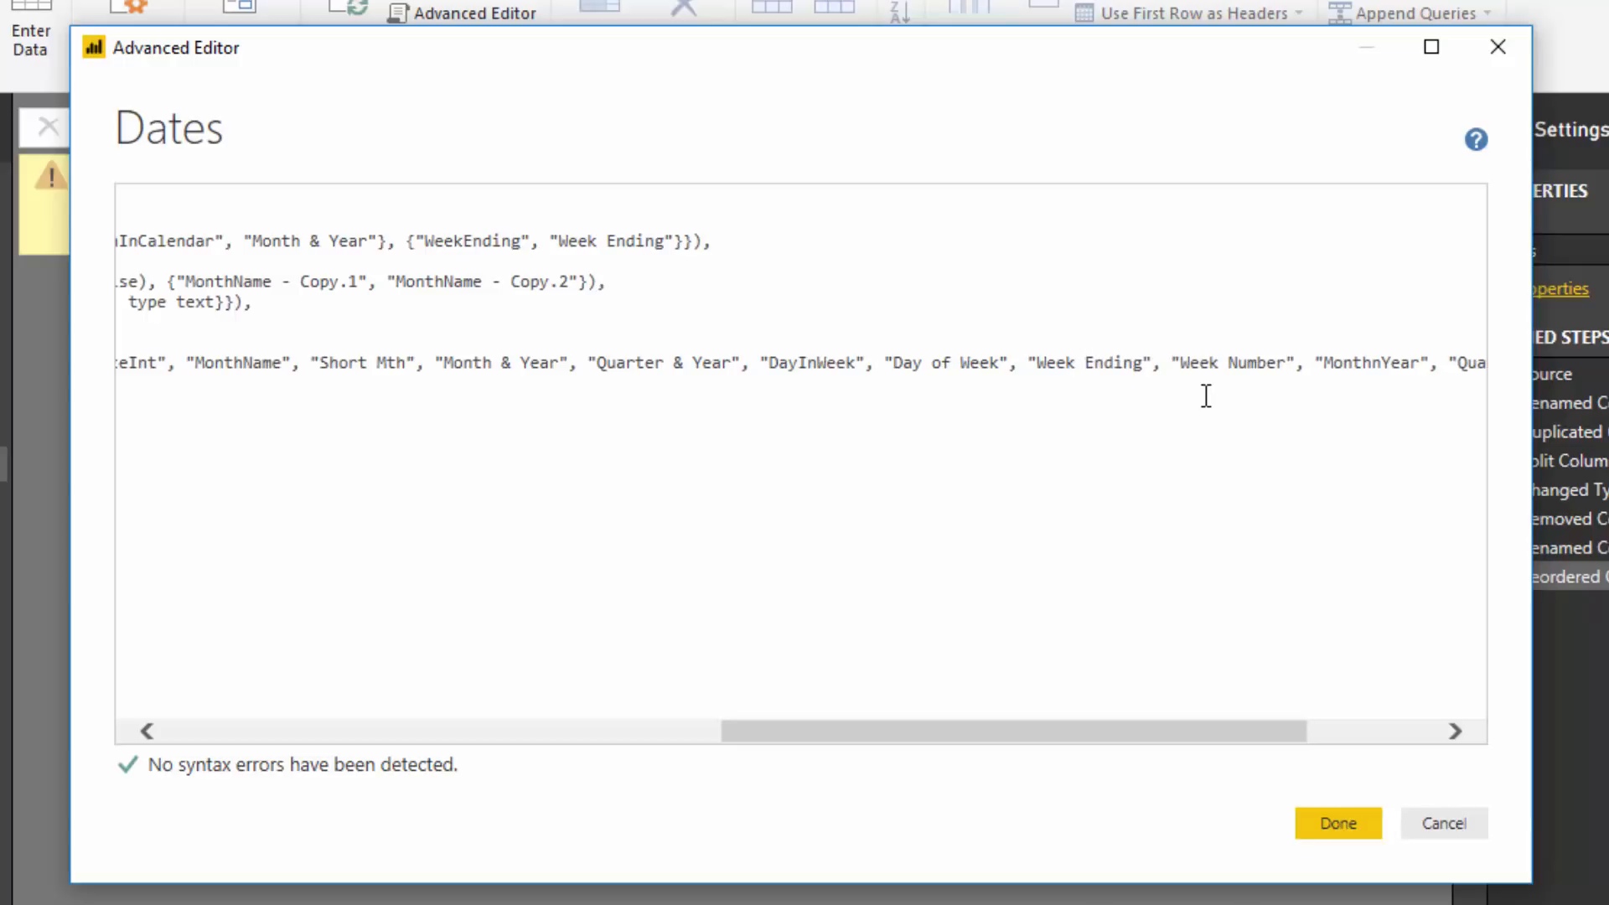
pyautogui.click(1341, 827)
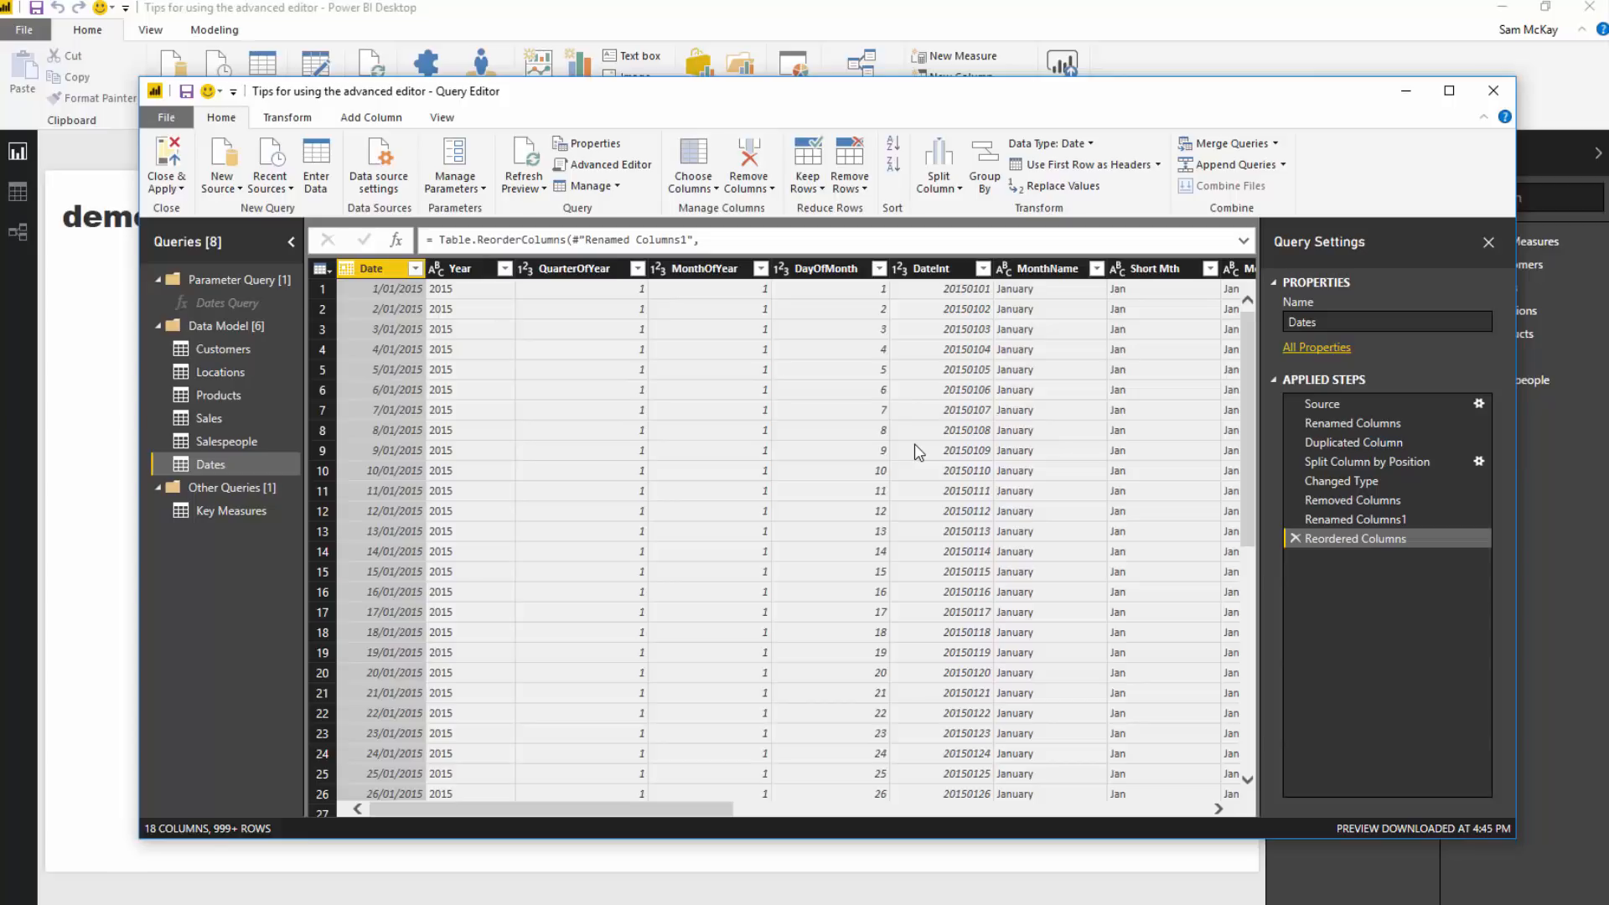
# Review the corrected M code of the Dates query once more and close it without changes.
pyautogui.click(627, 167)
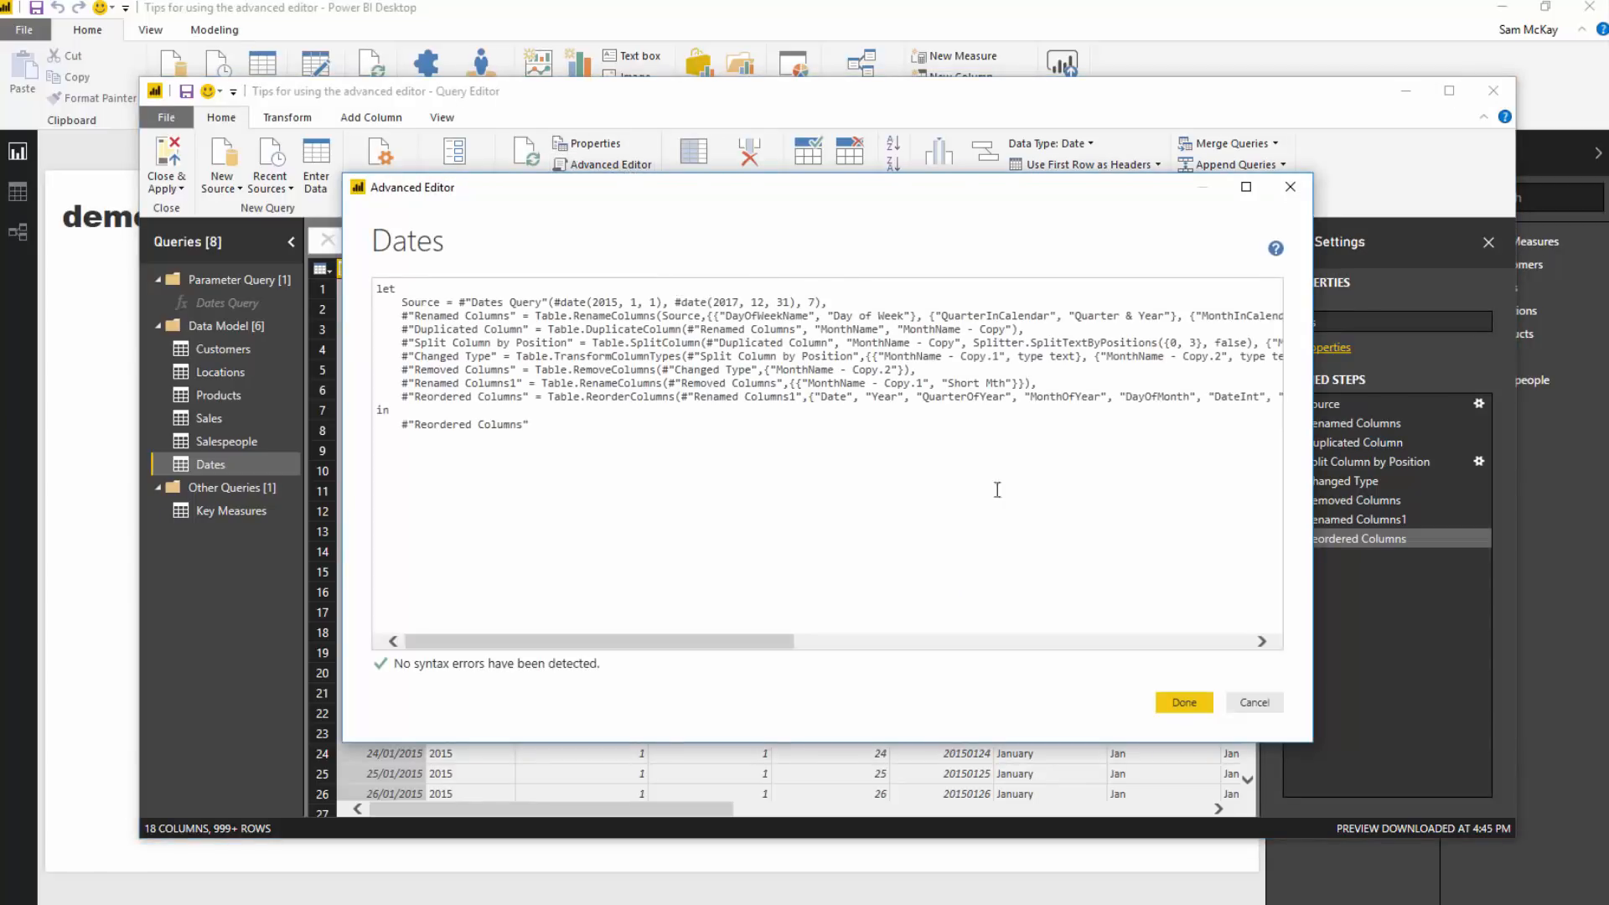
pyautogui.click(1254, 702)
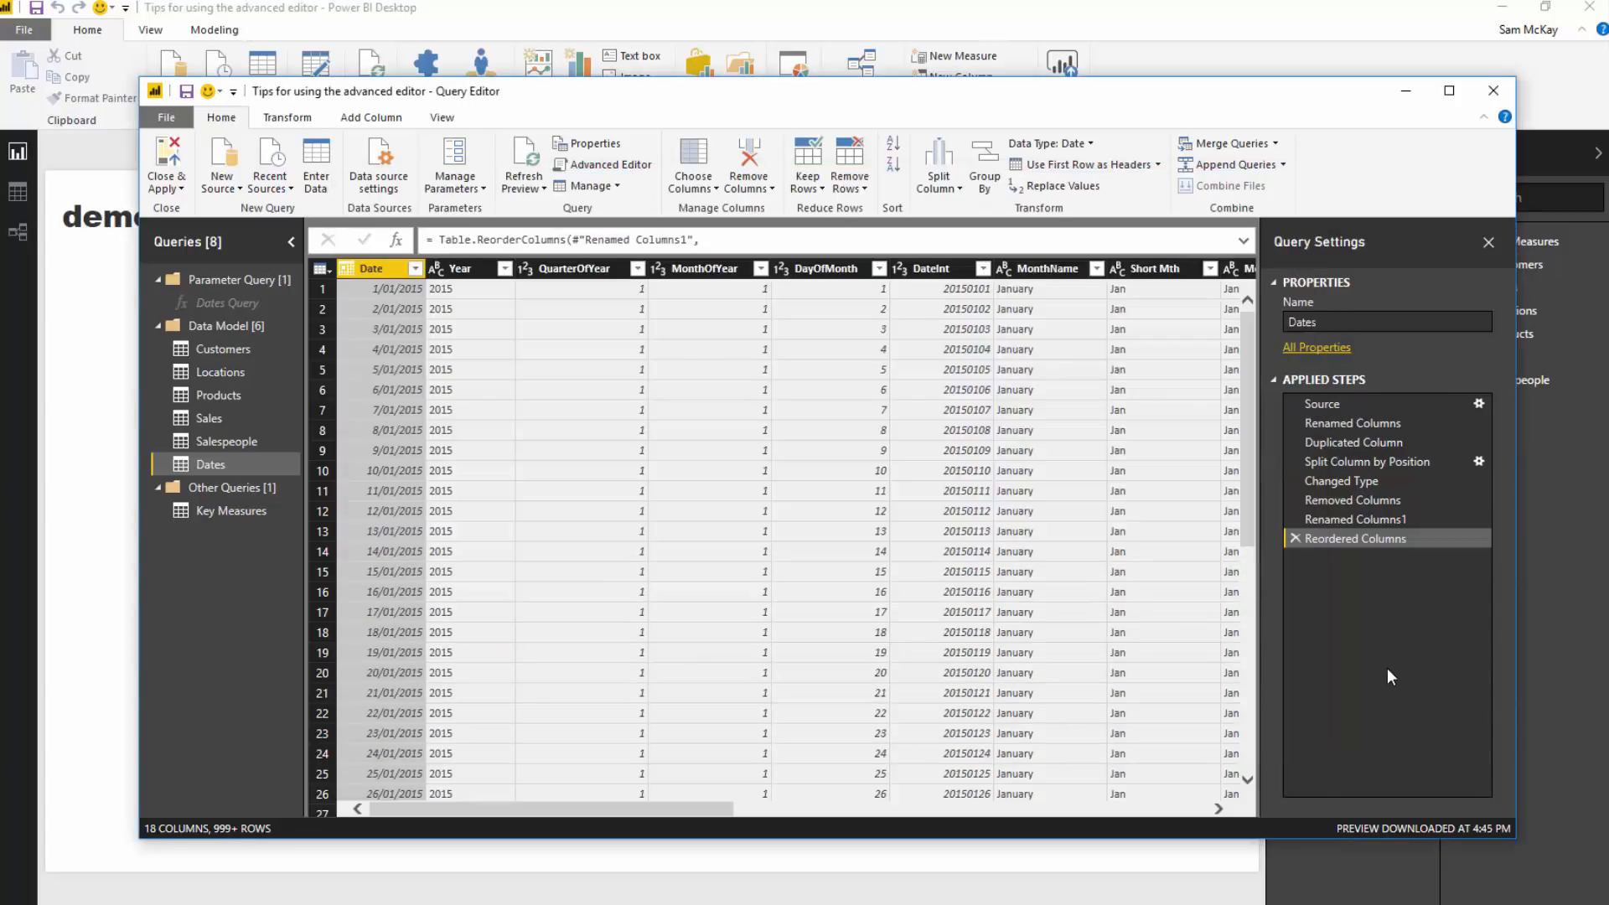